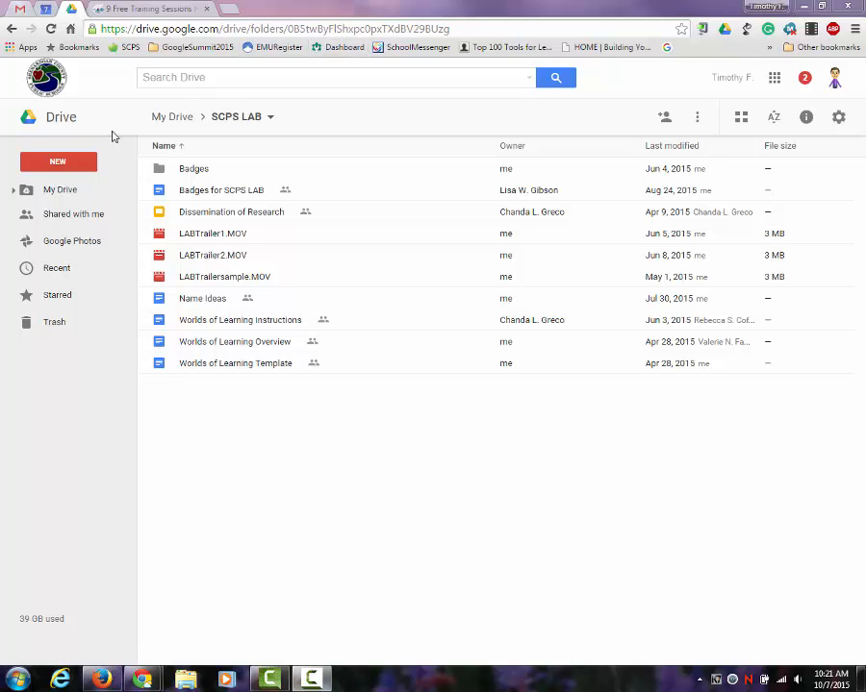
Create a new Google Form in the SCPS LAB folder and dismiss the banner offering the new Google Forms.
click(58, 164)
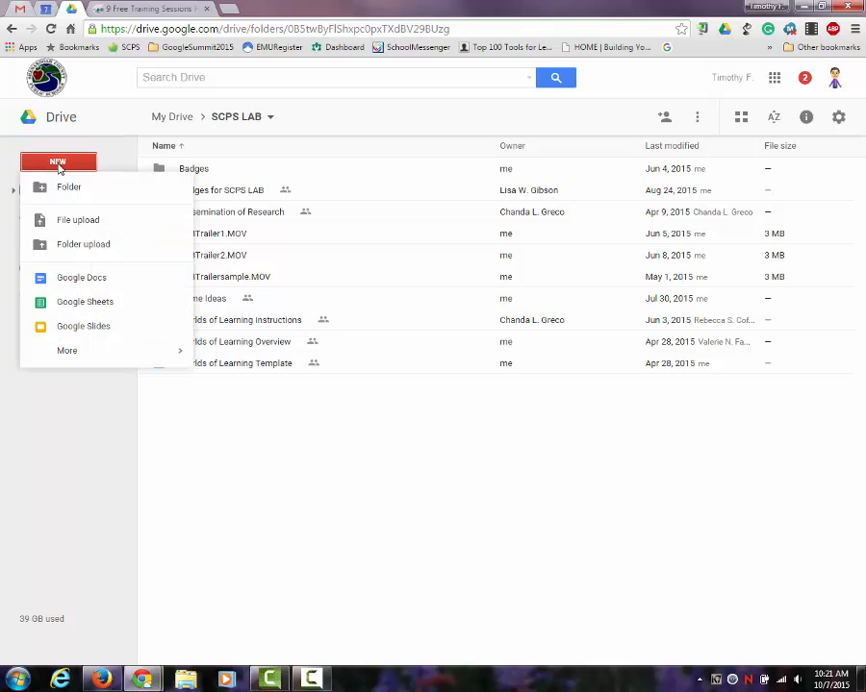
mouse_move(67, 356)
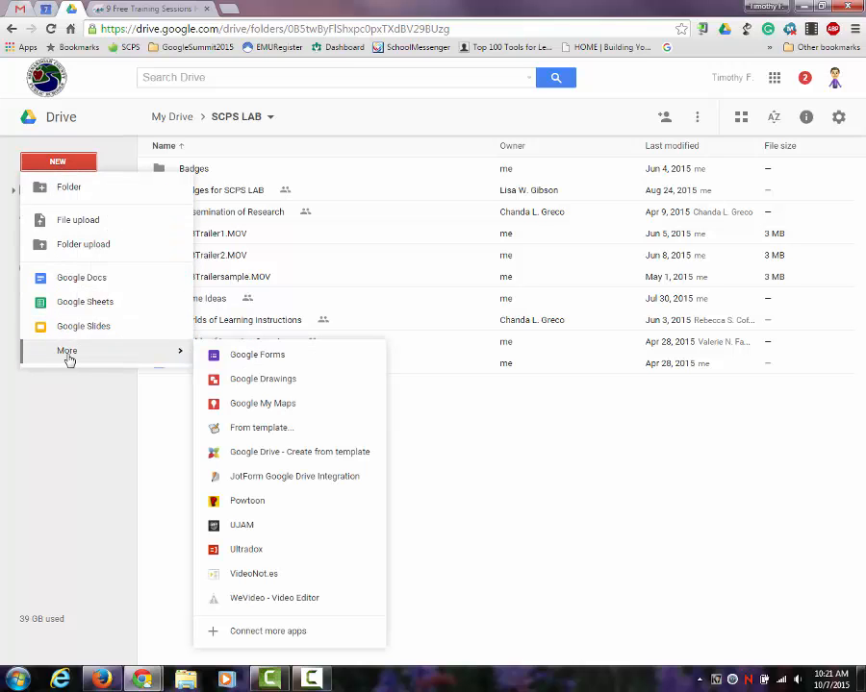
click(257, 358)
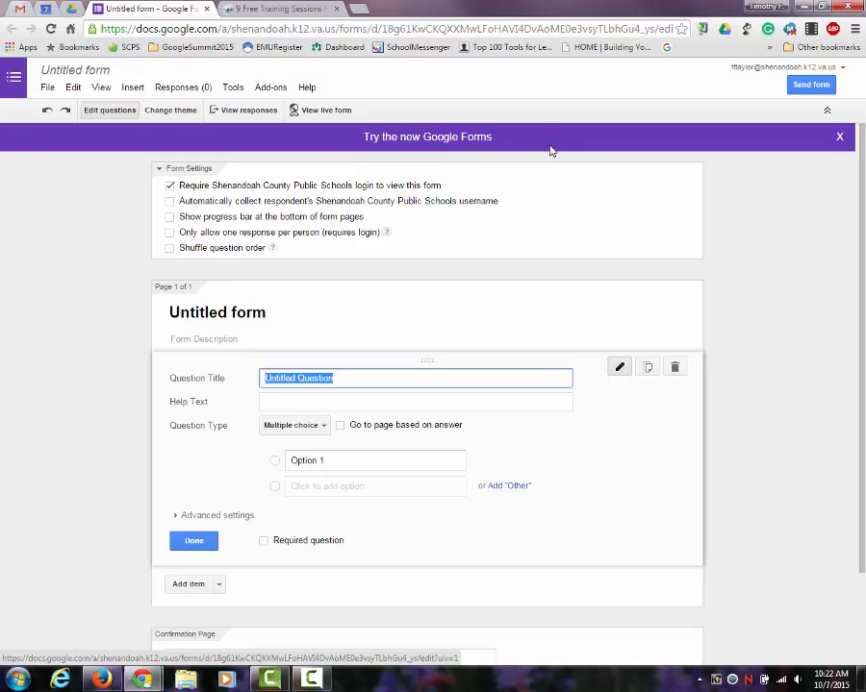
click(839, 139)
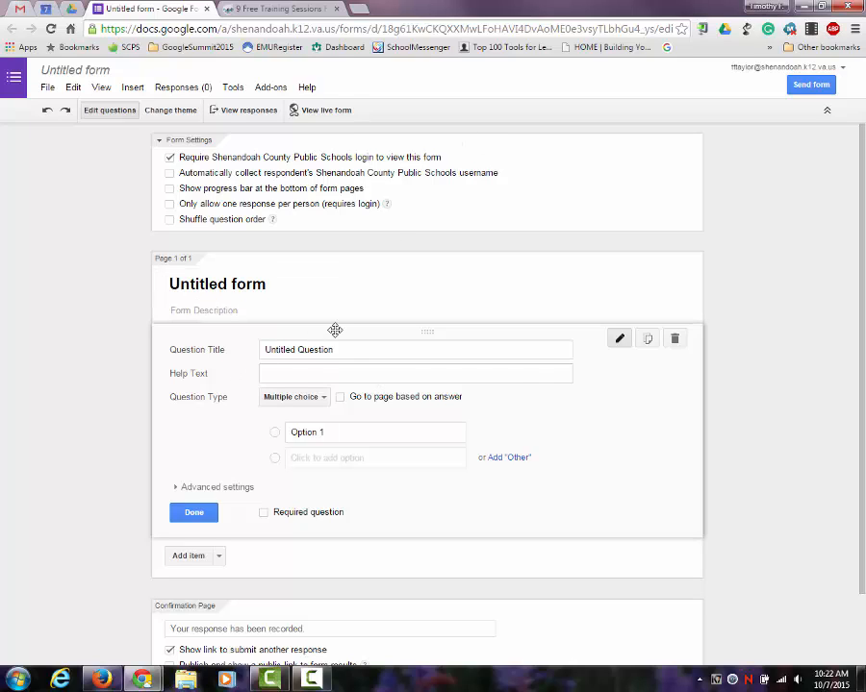
Make the first question a Text question titled "What is your email address?".
click(324, 402)
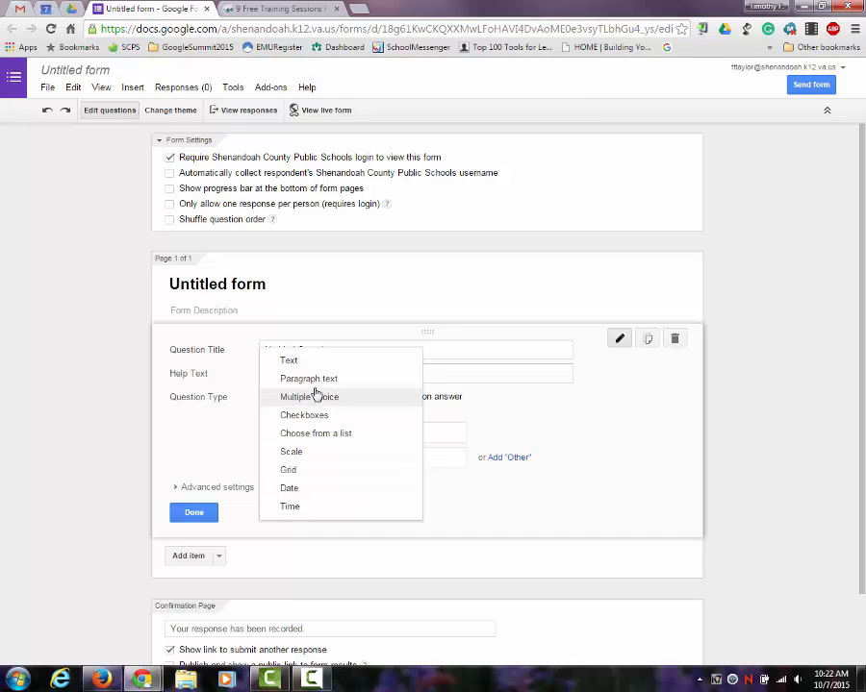
click(287, 361)
drag(345, 357, 252, 356)
text(What is yoiur)
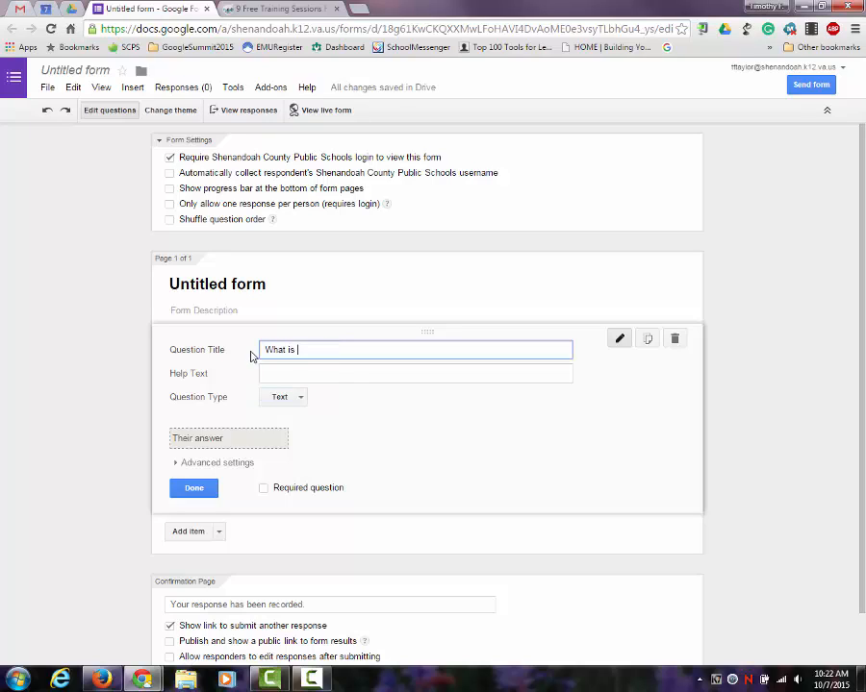
key(BackSpace)
key(BackSpace)
key(BackSpace)
key(BackSpace)
text(ur email address?)
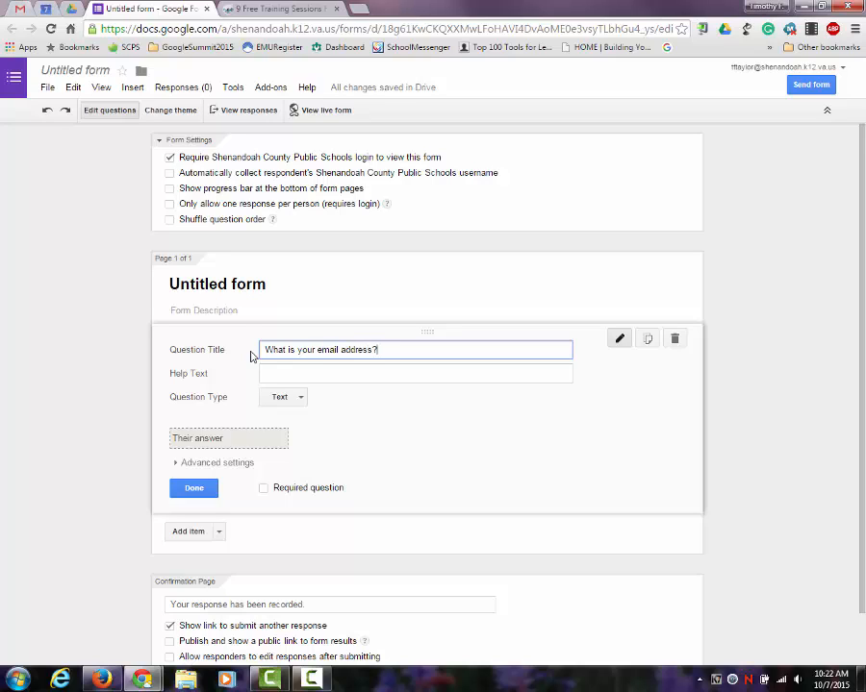
Enable data validation on the email question, requiring text that is an email address.
click(200, 466)
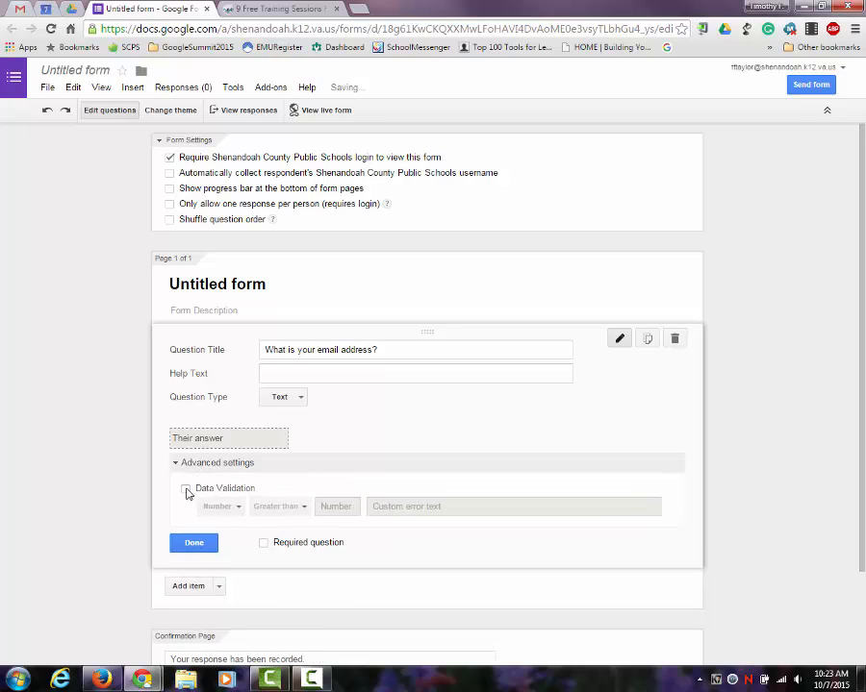
click(186, 489)
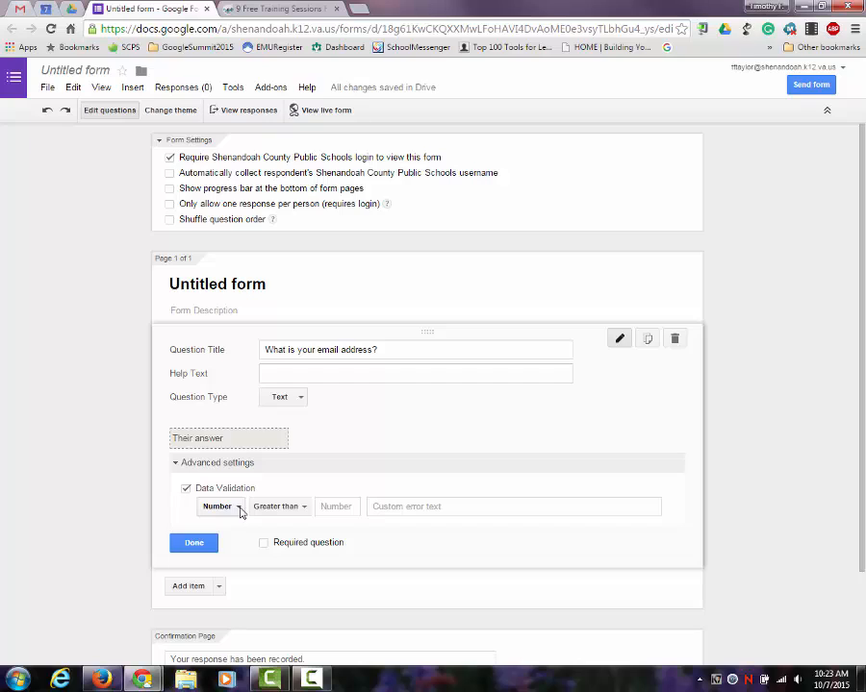
click(241, 512)
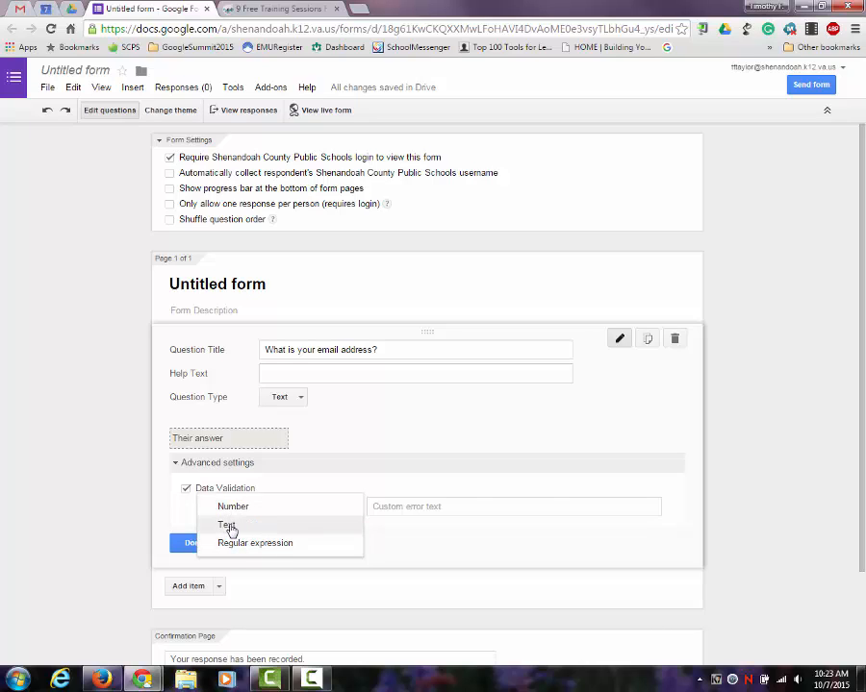
click(229, 527)
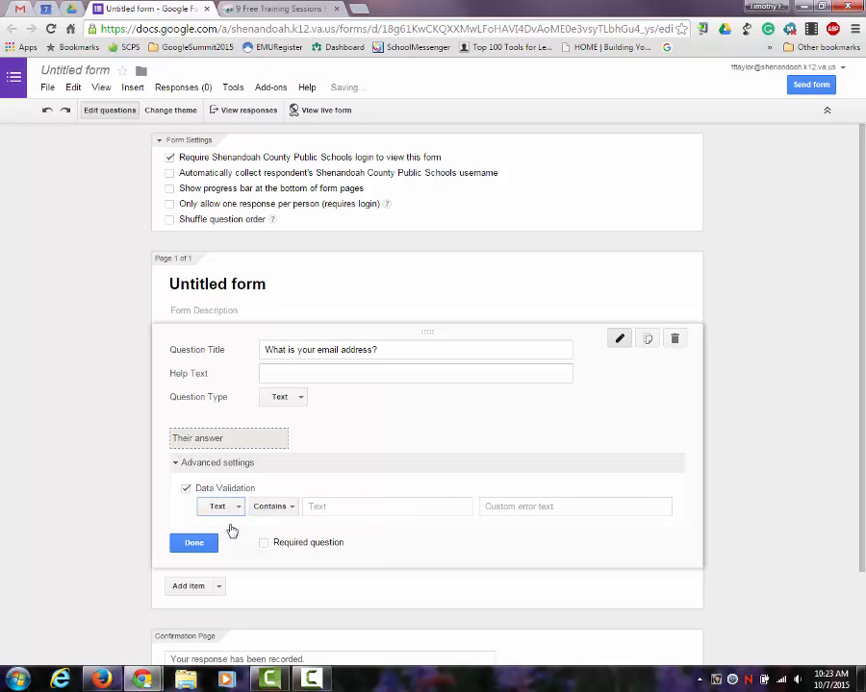
click(291, 507)
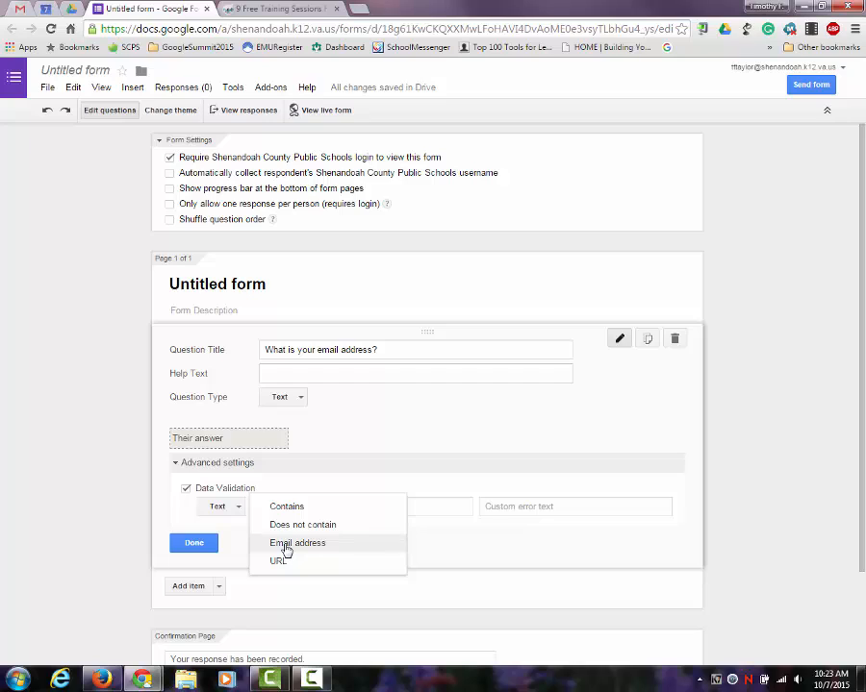
click(282, 546)
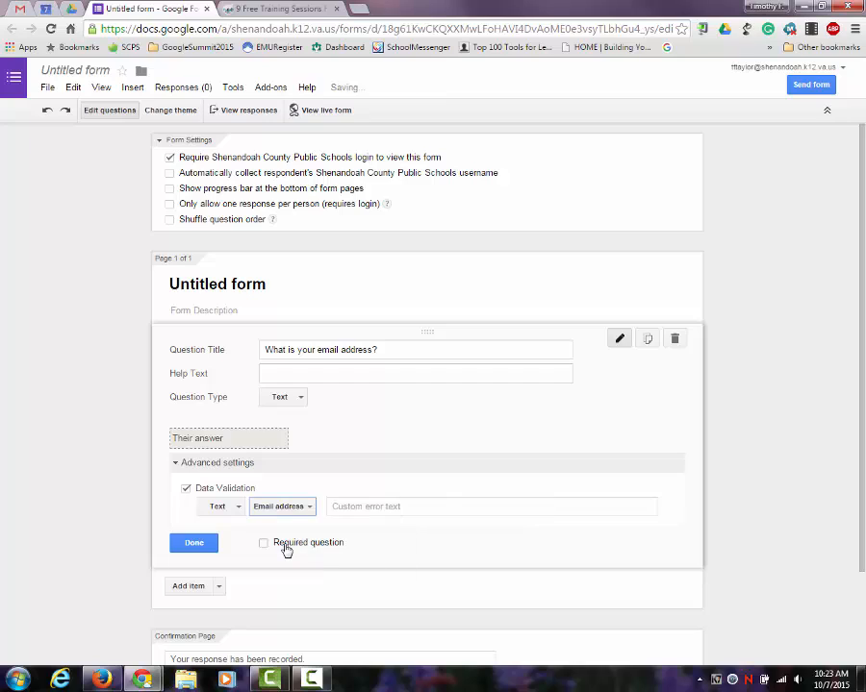
Set the validation error text to "Please make sure your email address is valid!" and finish the email question as required.
click(375, 507)
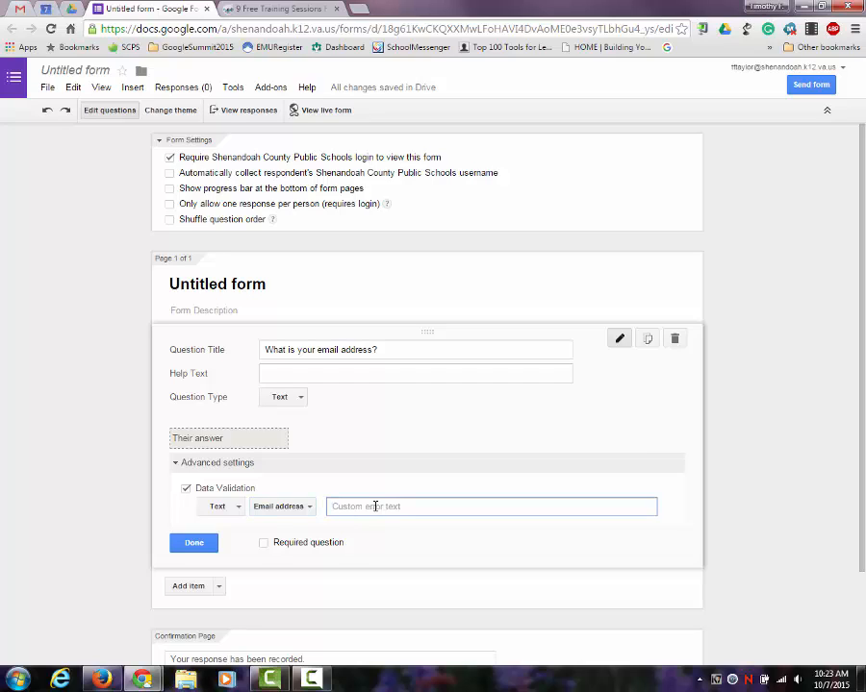
text(Please make sure yo)
key(BackSpace)
key(BackSpace)
key(BackSpace)
key(BackSpace)
key(BackSpace)
key(BackSpace)
text(a)
key(BackSpace)
text(ure your email address is )
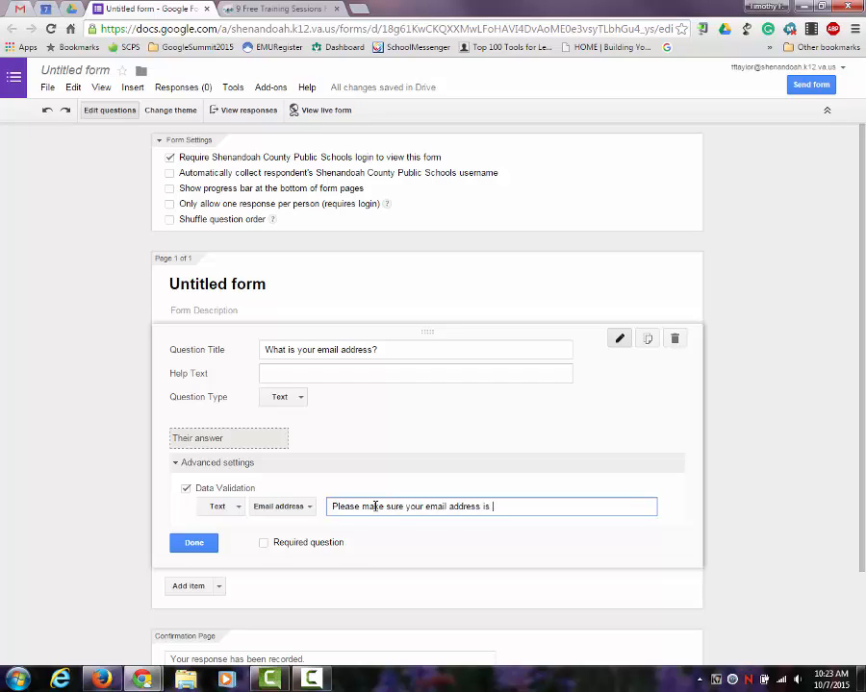
text(valid!)
click(263, 544)
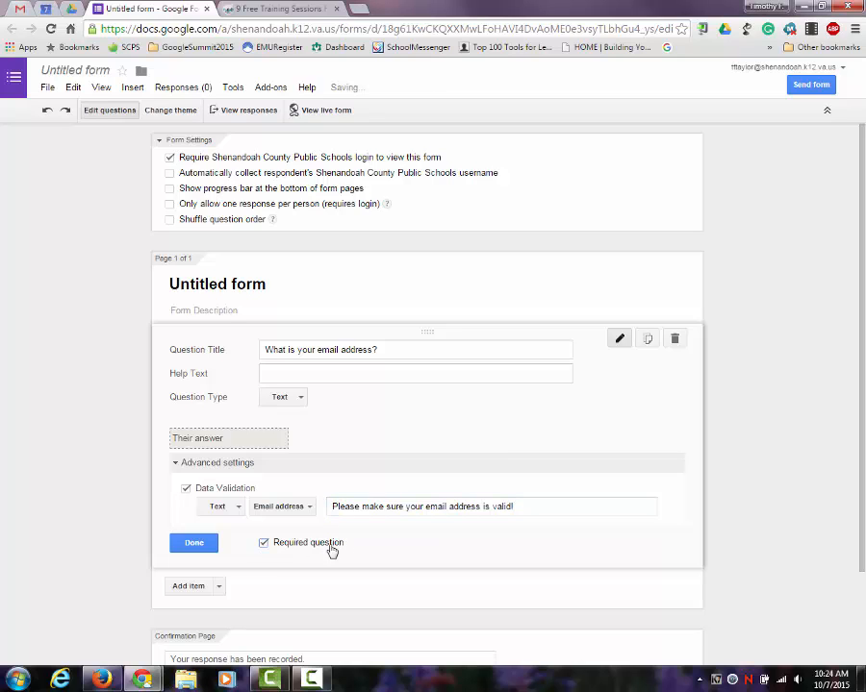
click(195, 544)
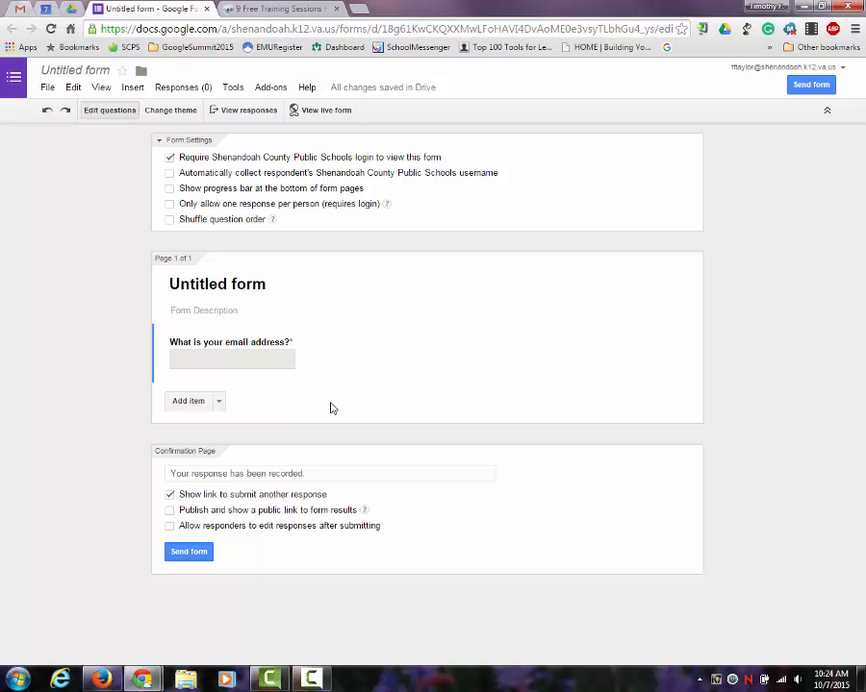
Add a multiple choice question titled "What school are you located?" with shuffled option order.
click(218, 404)
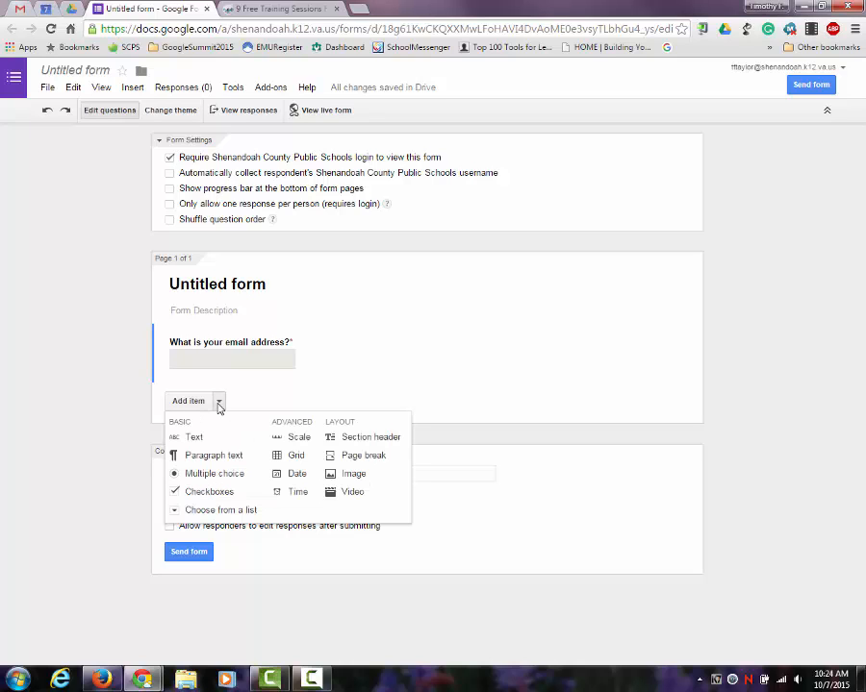
click(215, 475)
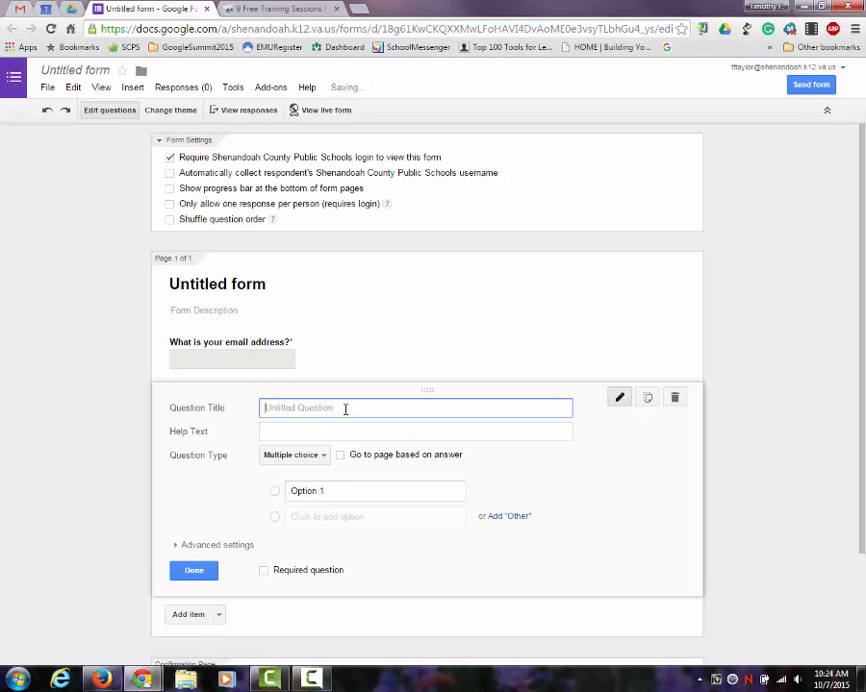
text(What school)
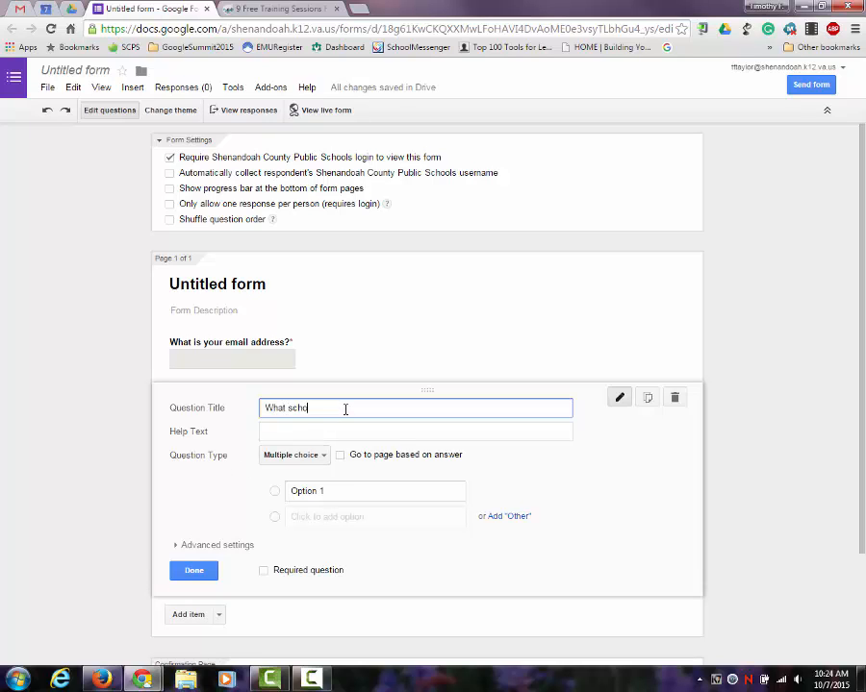
text(you located?)
click(200, 548)
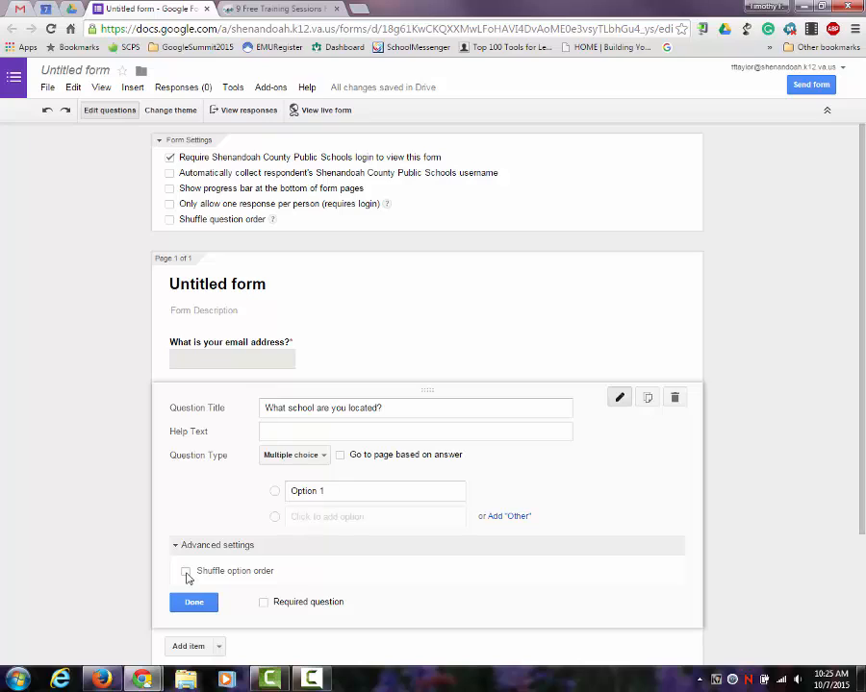
click(187, 572)
Enter Strasburg, Woodstock and Quicksburg as the options of the school location question and finish it.
click(345, 491)
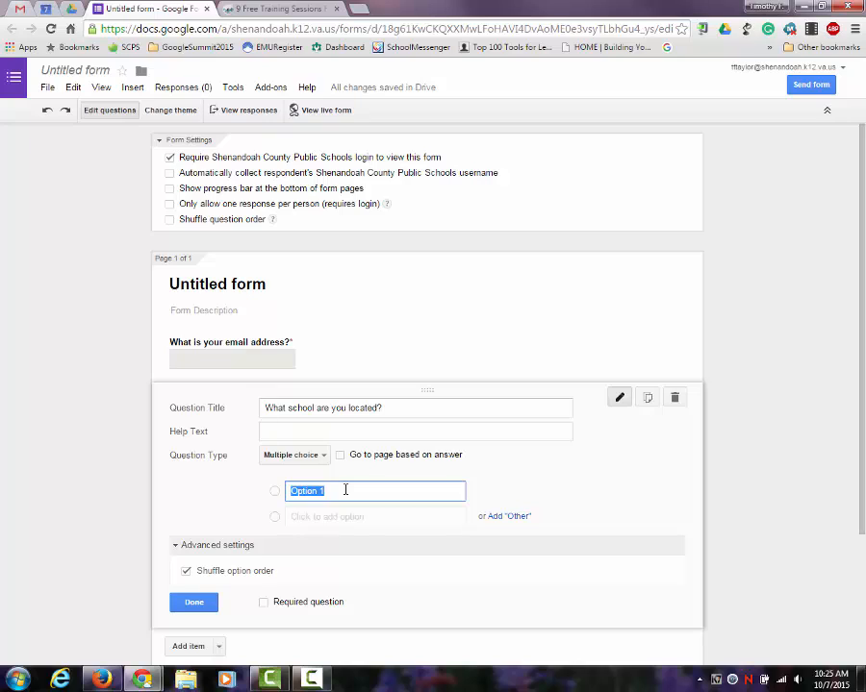
text(Strasburg)
key(Return)
text(Wood)
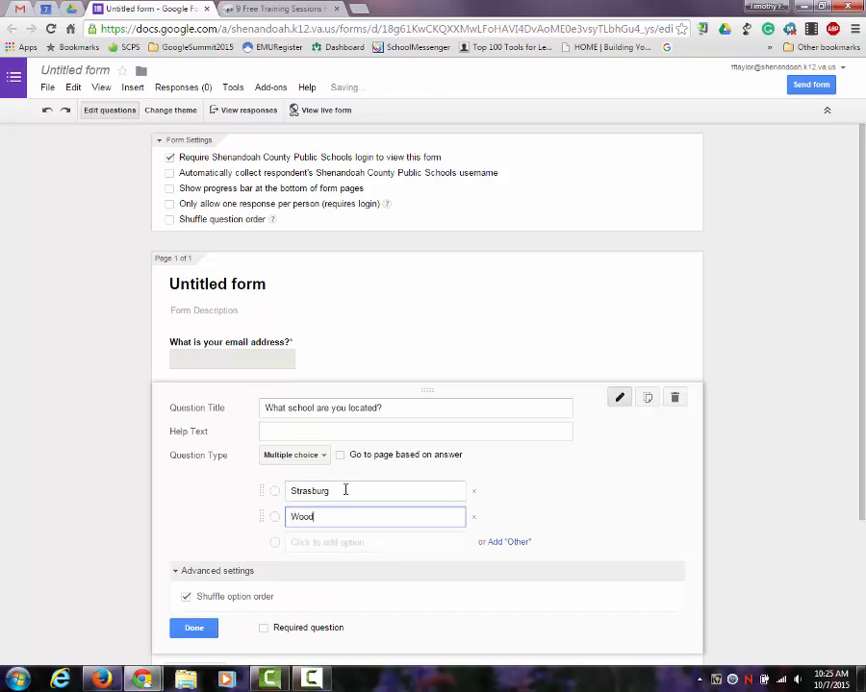
text(stock)
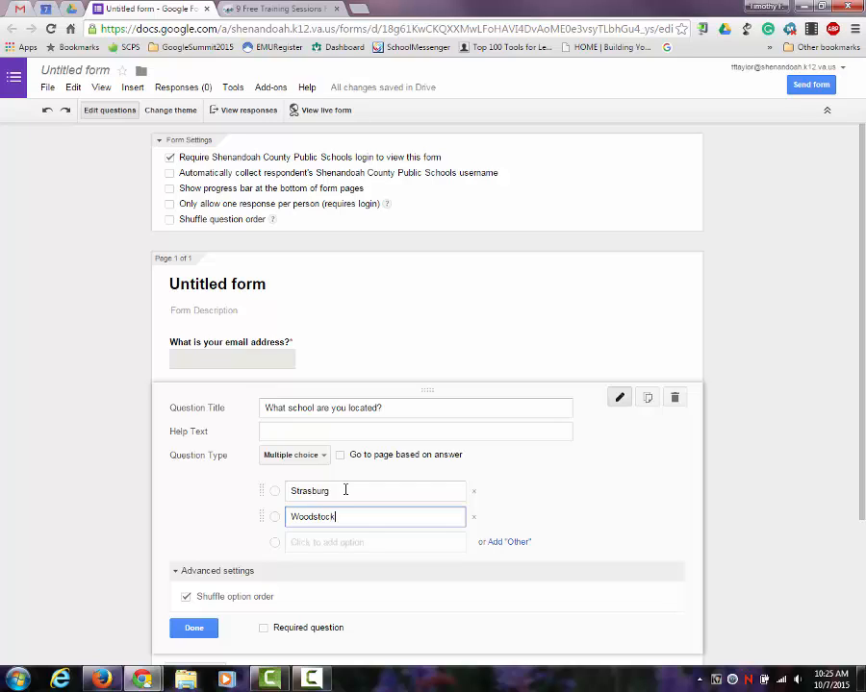
key(Return)
text(Qu)
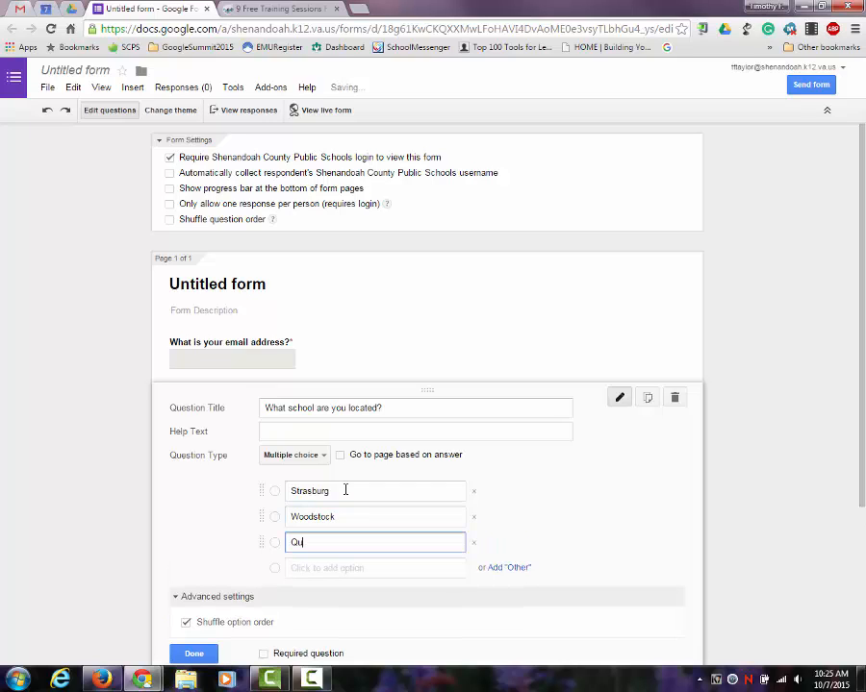
text(icksburg)
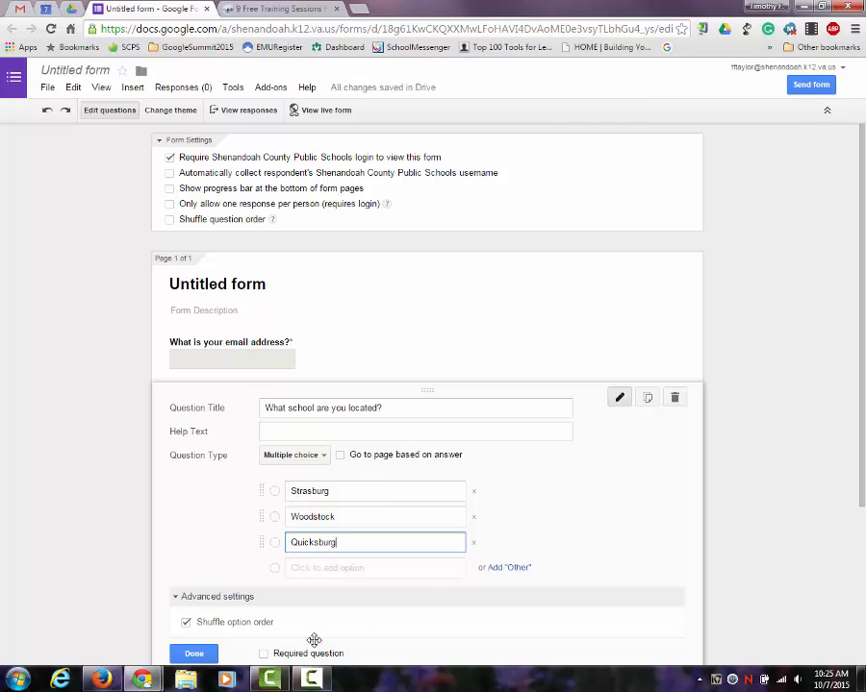
click(192, 653)
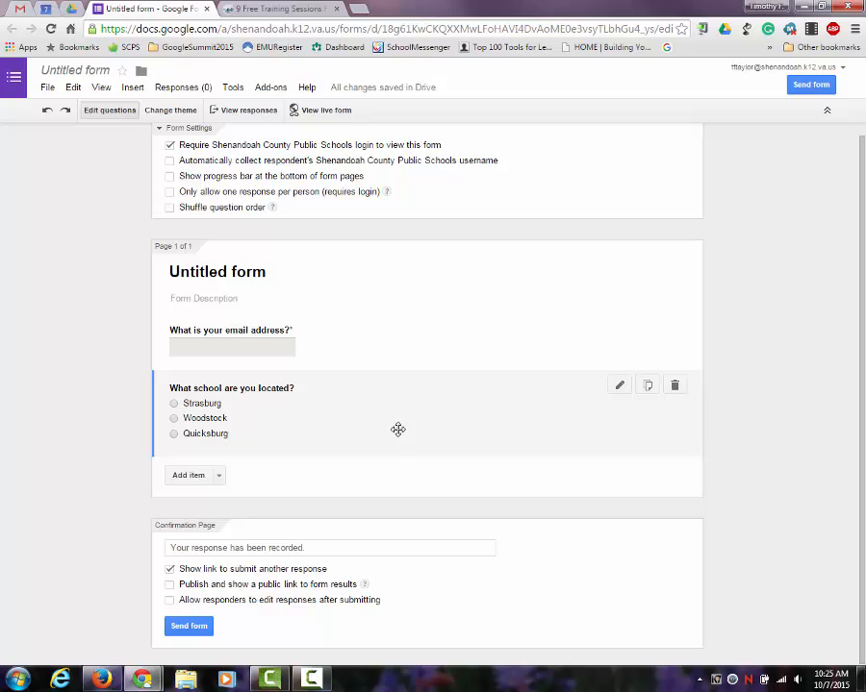
Add a "Choose from a list" question titled "Please select what school you are working in?", leaving its default option.
click(219, 476)
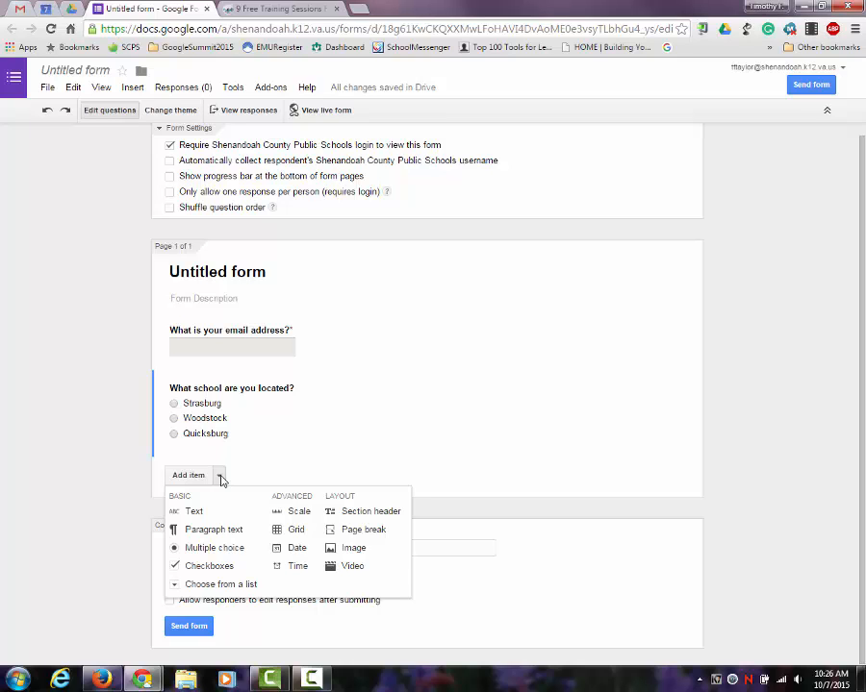
click(216, 585)
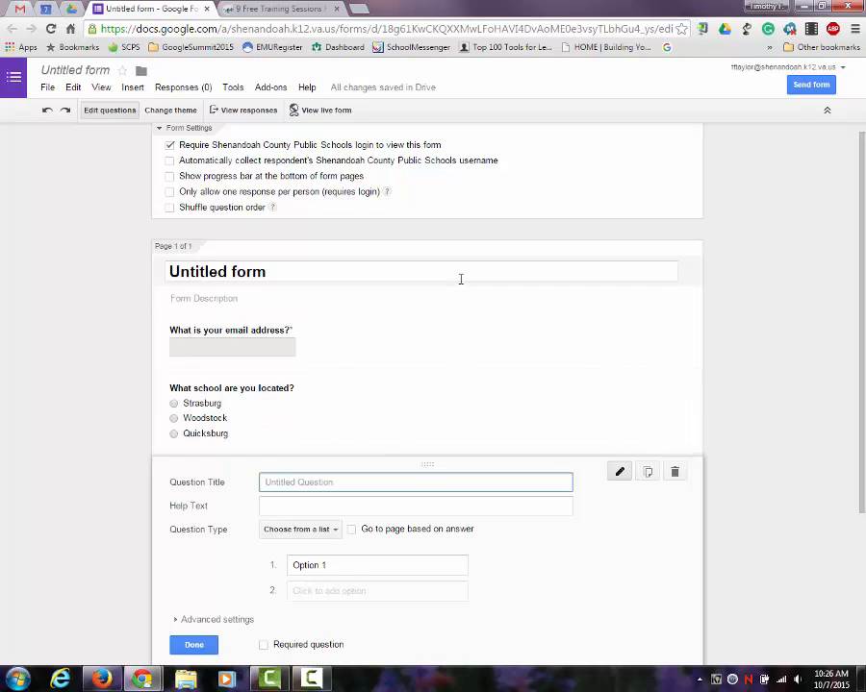
text(Please selec)
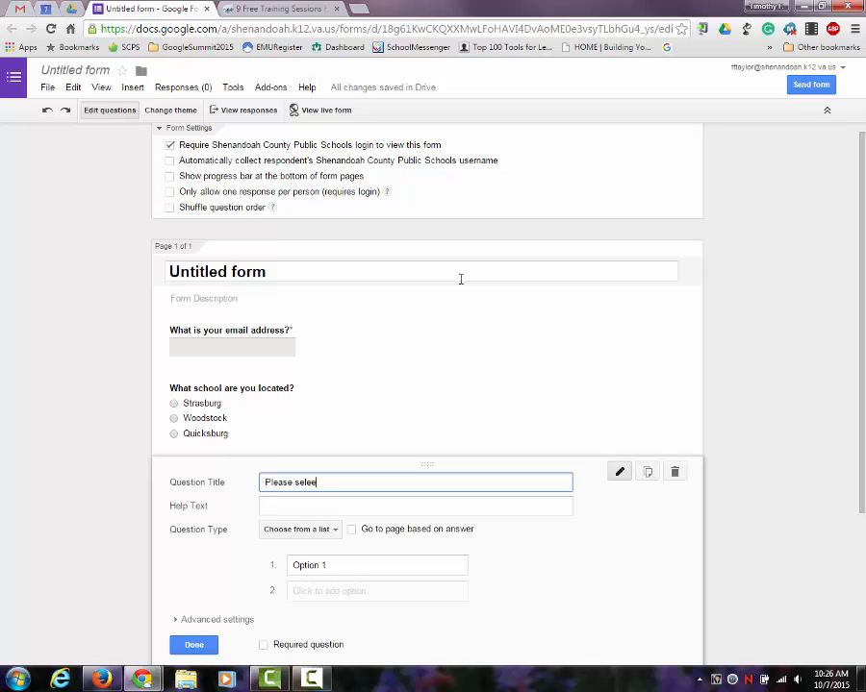
text(t what school you are working in)
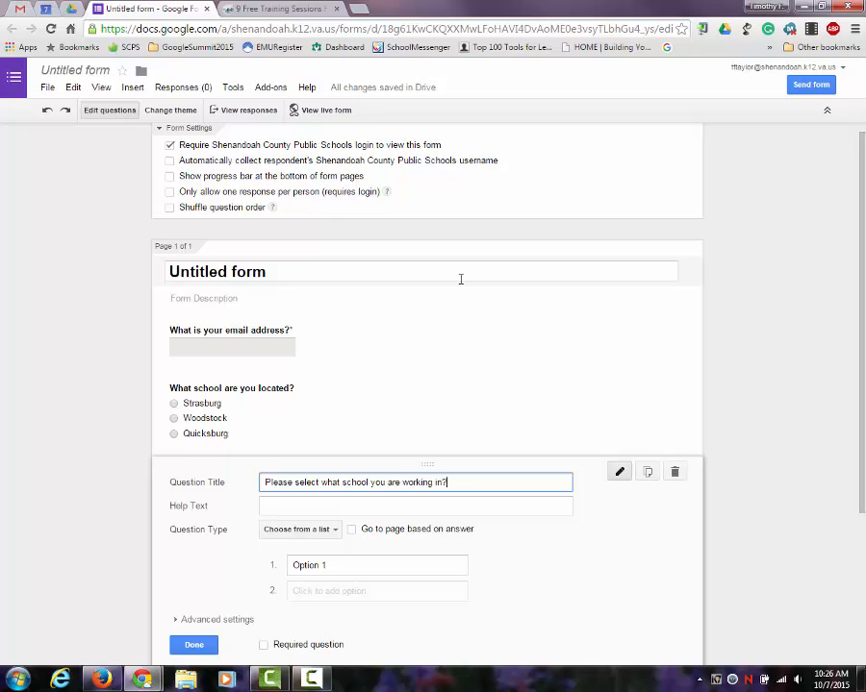
text(?)
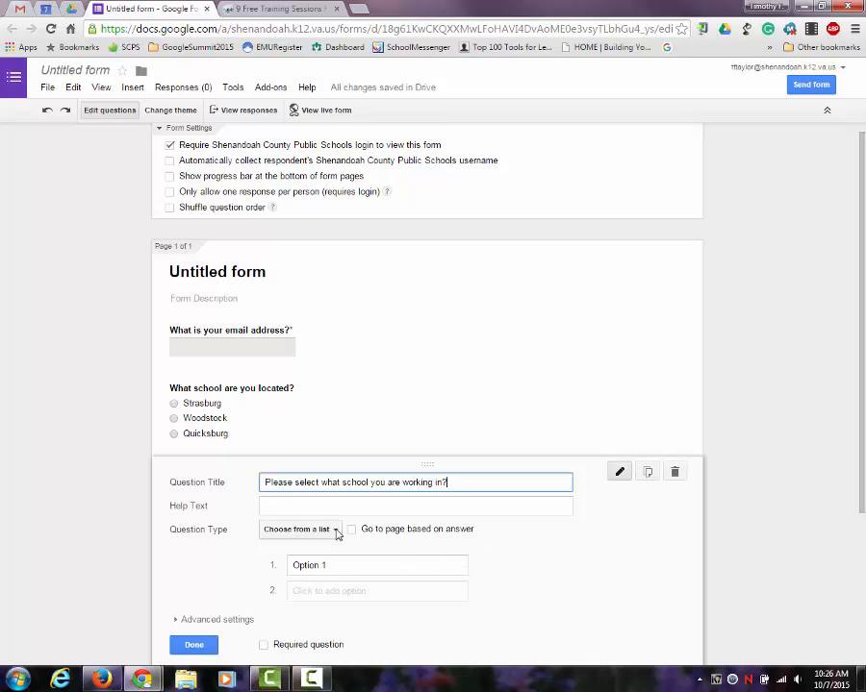
scroll(544, 561, down, 1)
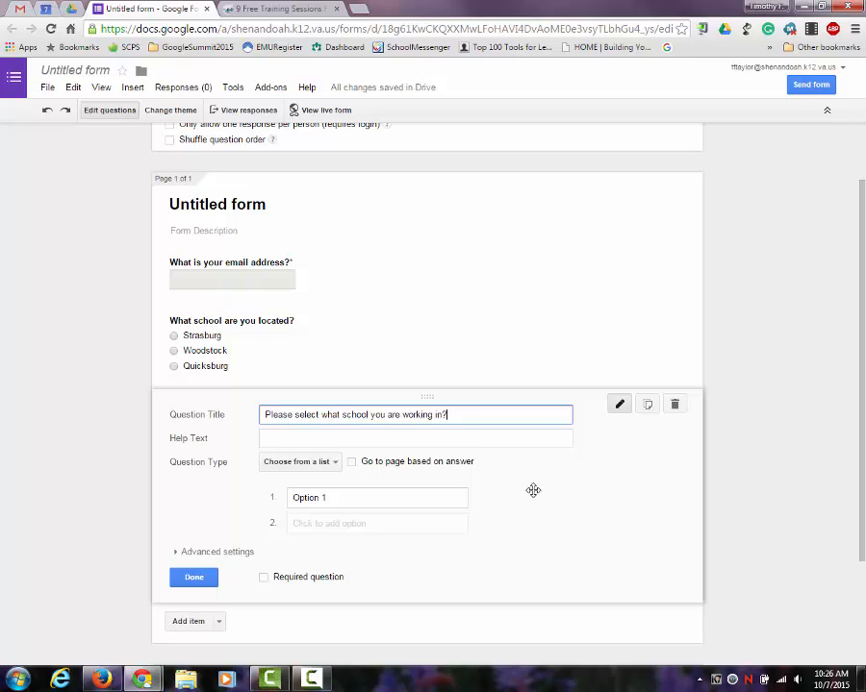
click(193, 576)
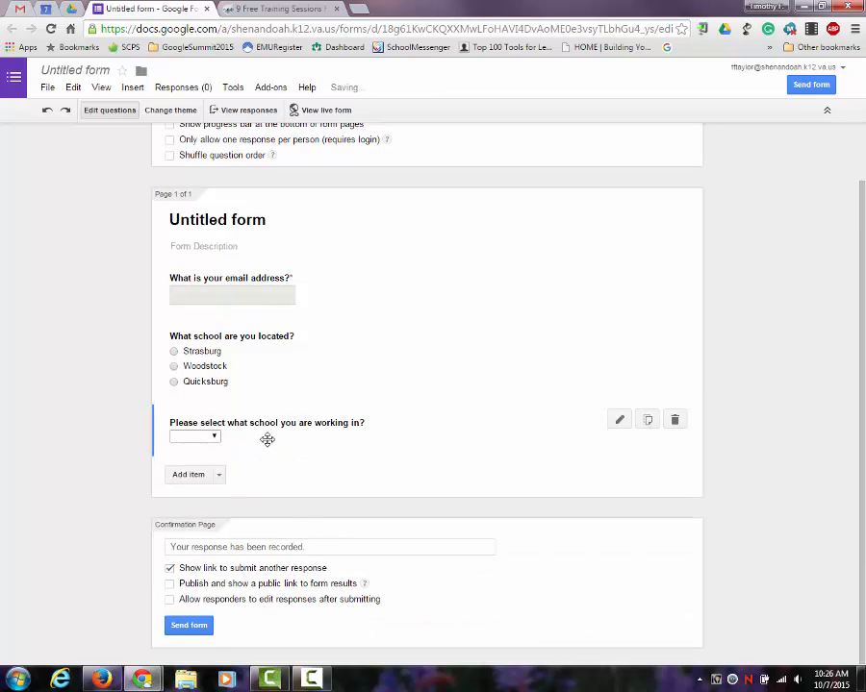
Search the add-on gallery for "Form Values" and close the gallery.
click(272, 89)
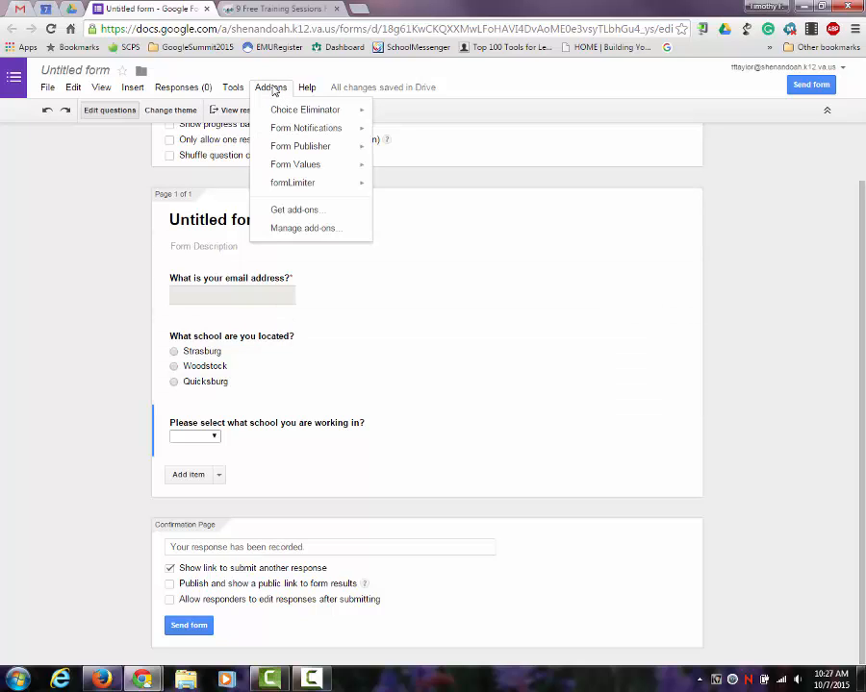
mouse_move(279, 169)
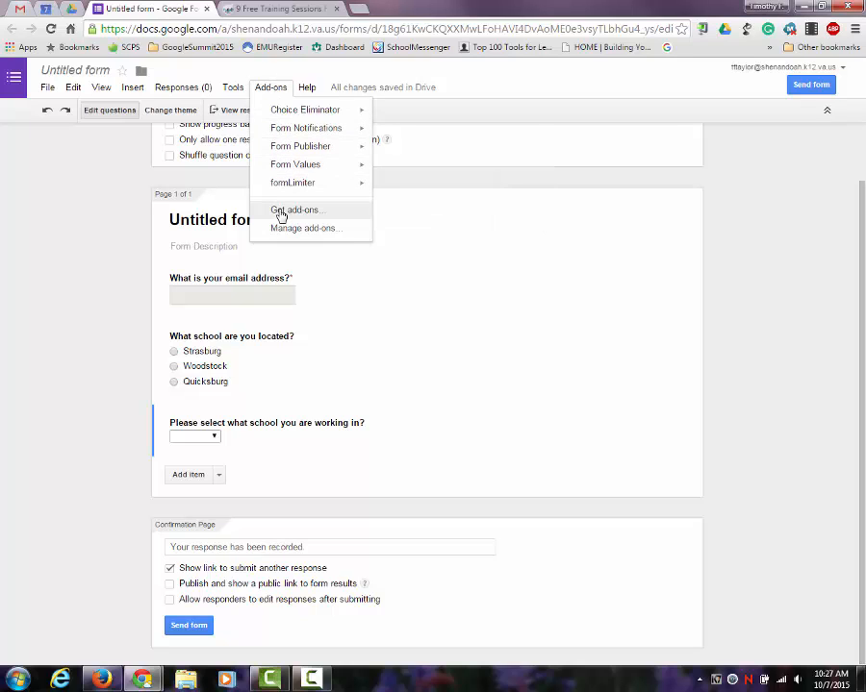
click(281, 211)
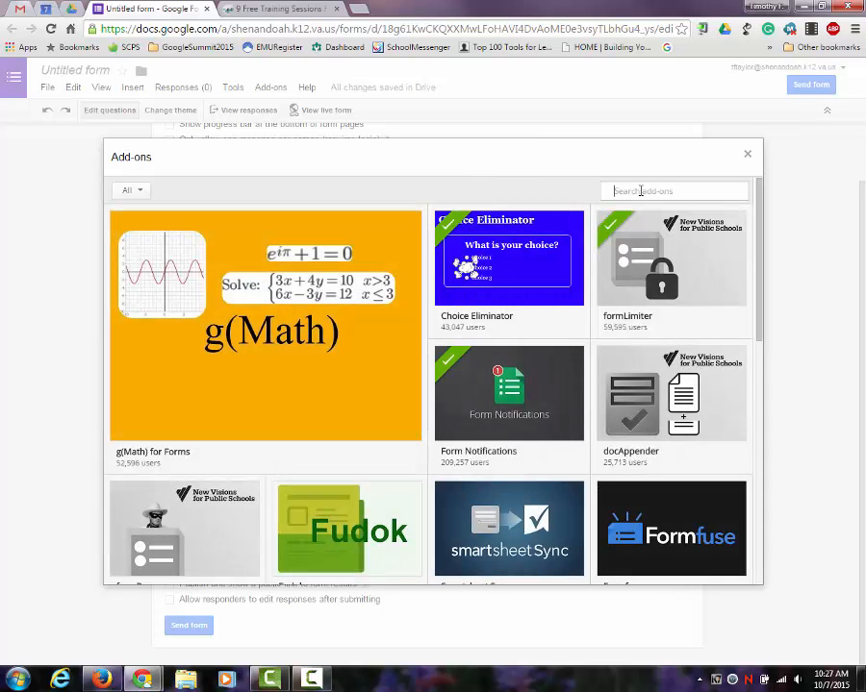
text(Form Values)
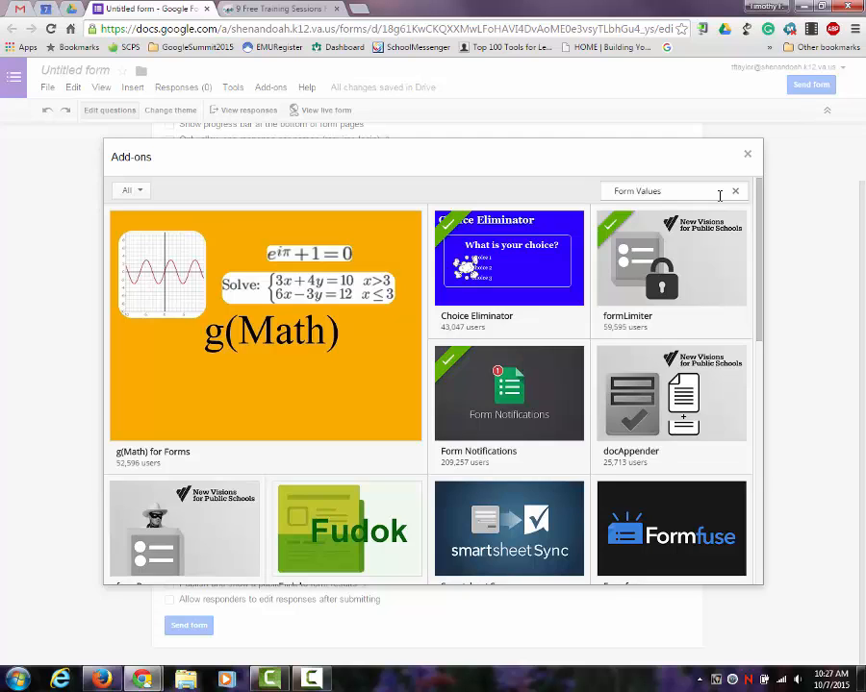
key(Return)
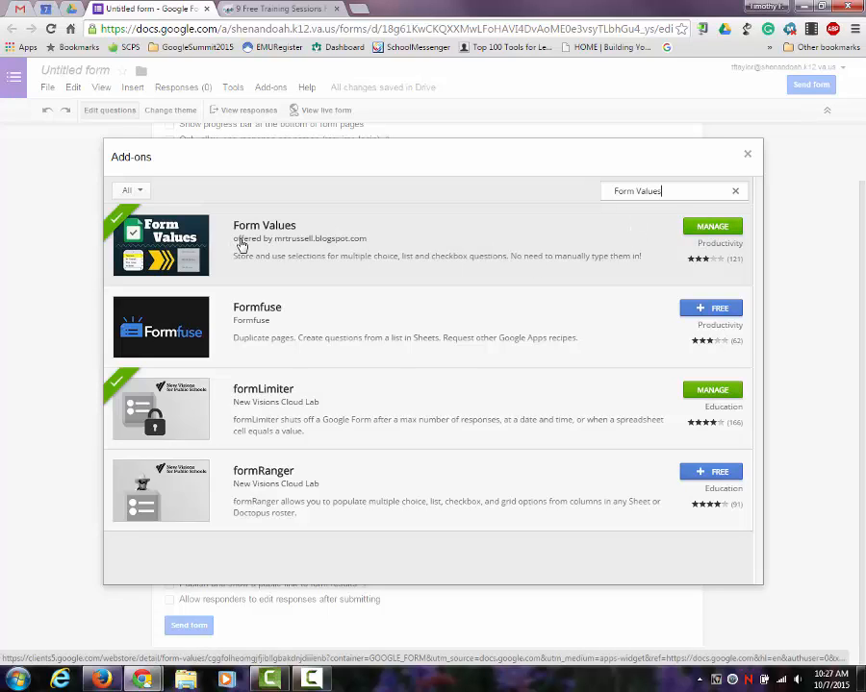
click(747, 156)
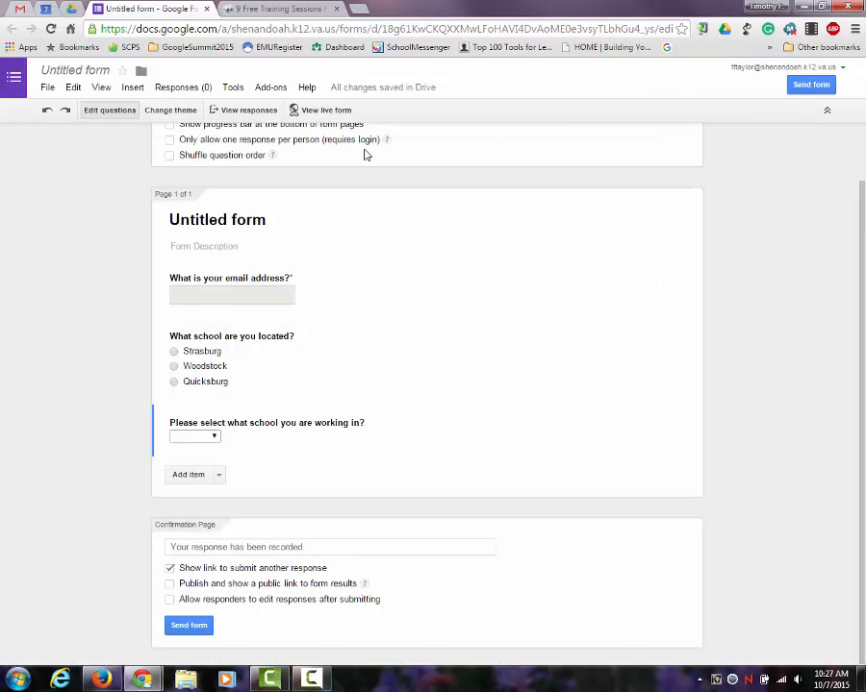
Open Form Values for using and creating choices, and review its value lists in the linked spreadsheet.
click(266, 90)
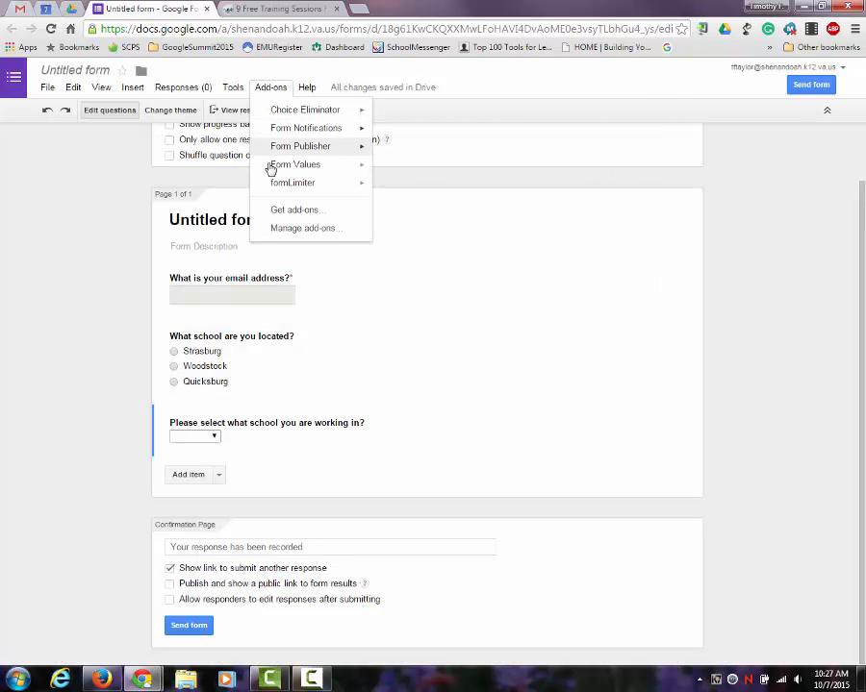
mouse_move(275, 167)
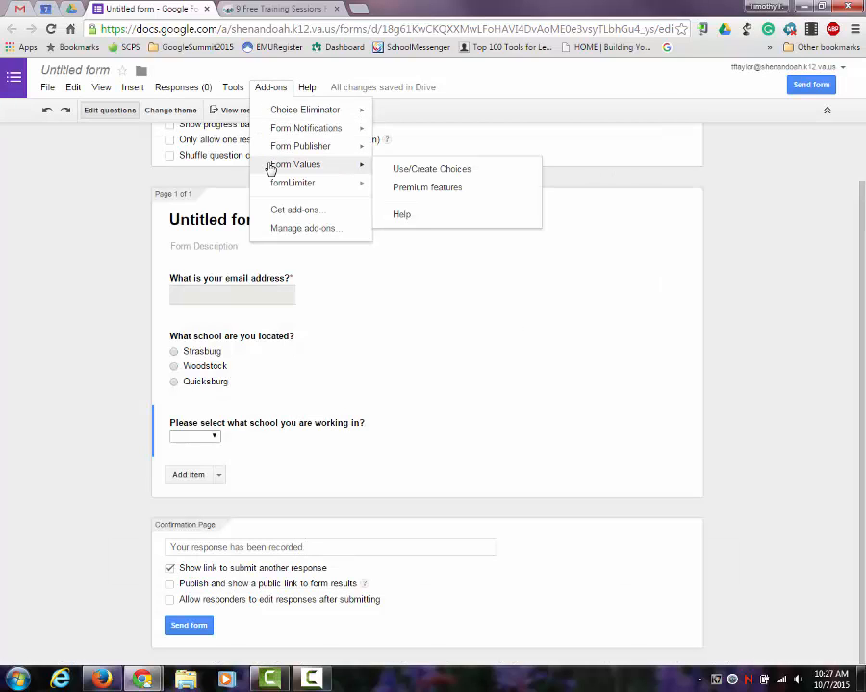
click(448, 173)
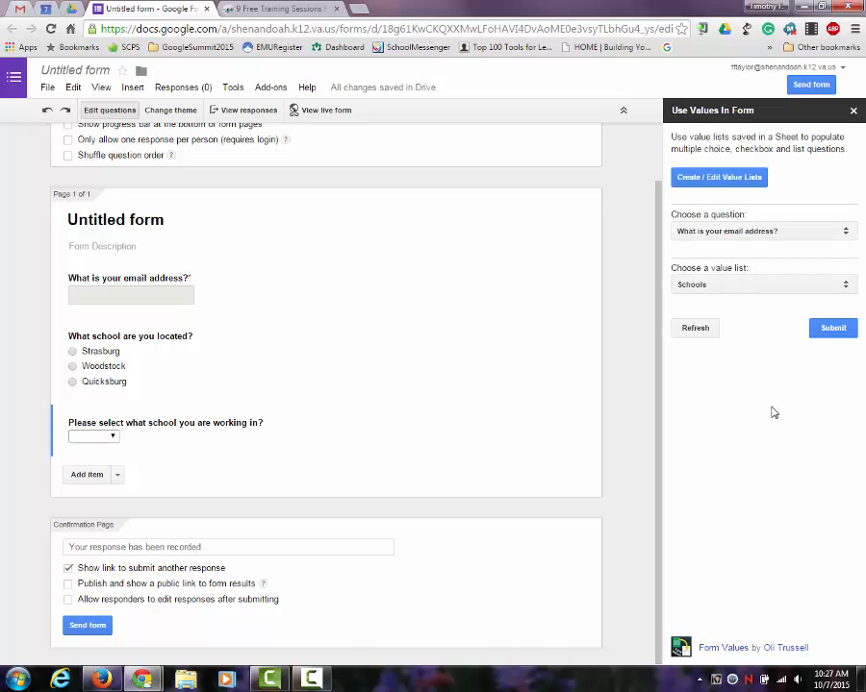
click(716, 181)
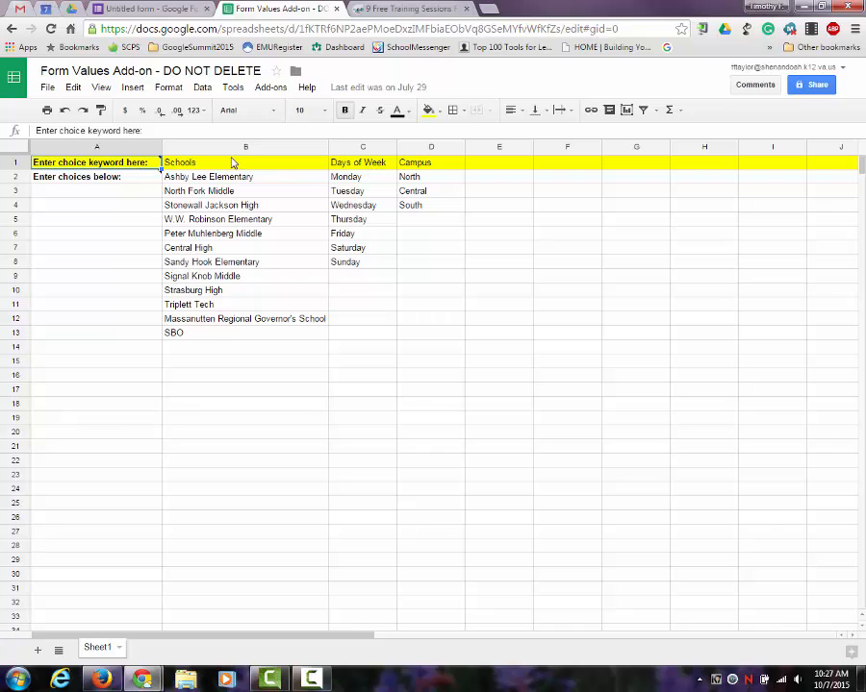
click(336, 9)
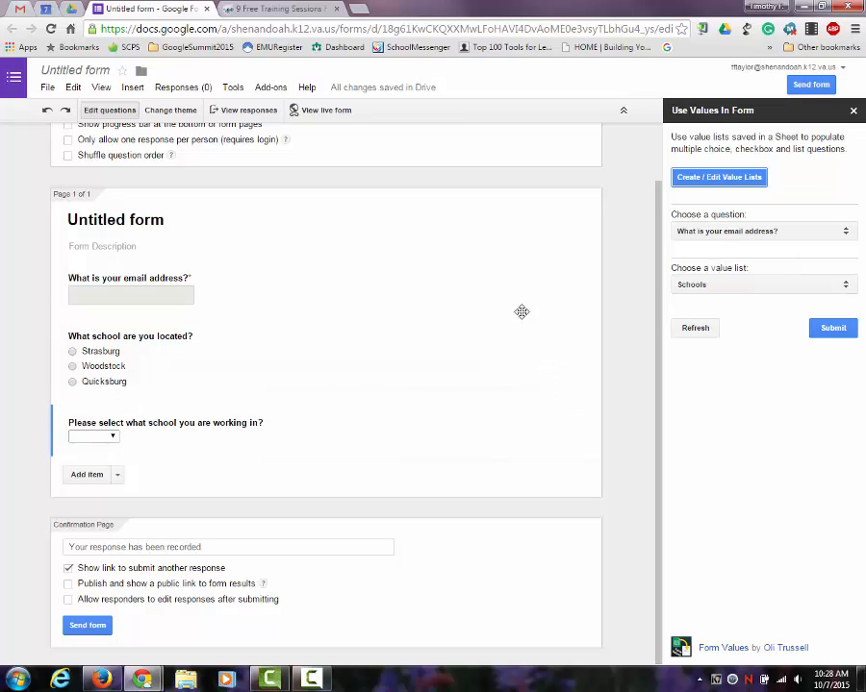
Populate the "Please select what school you are working in?" question with the Schools value list.
click(846, 232)
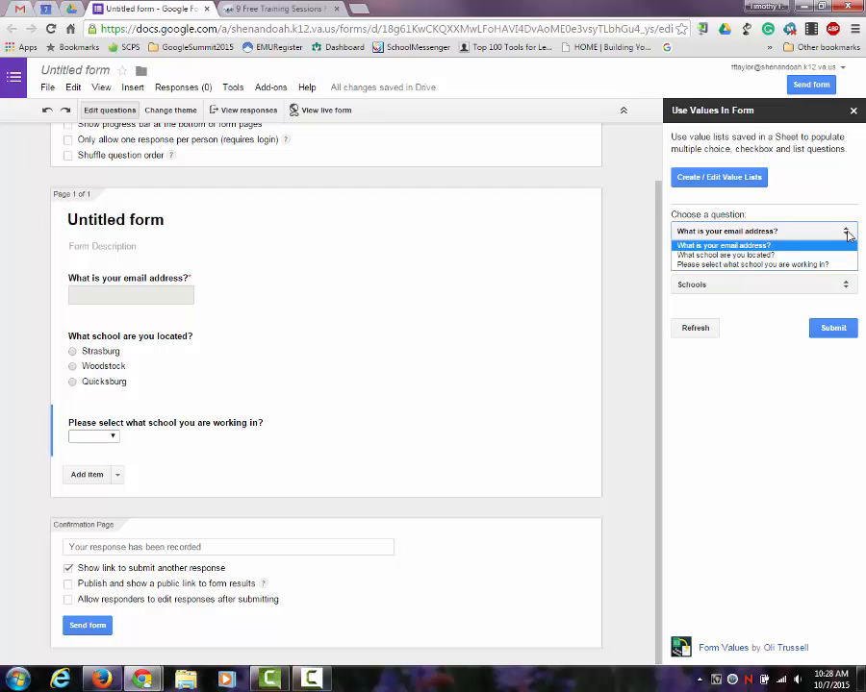
click(835, 267)
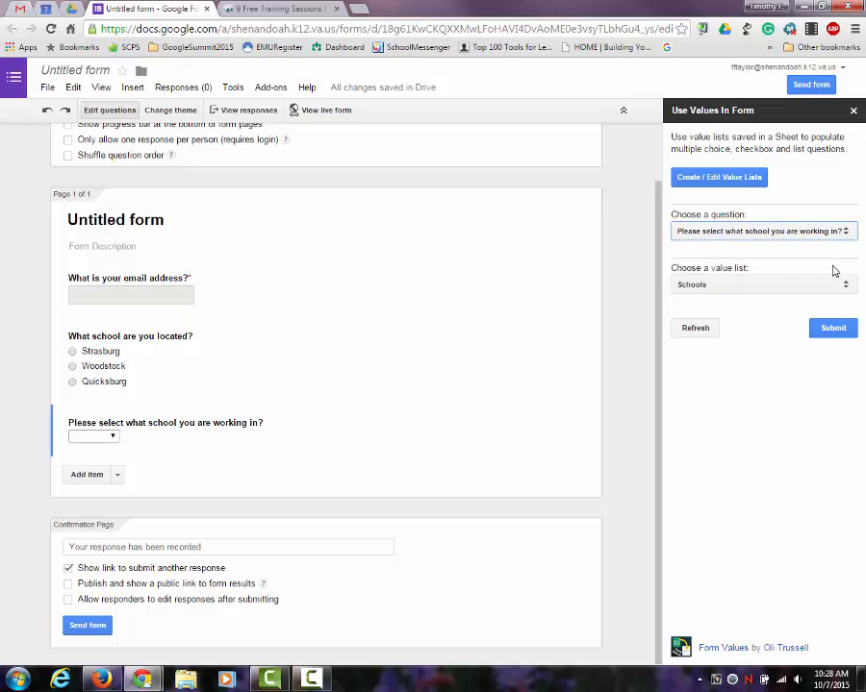
click(846, 286)
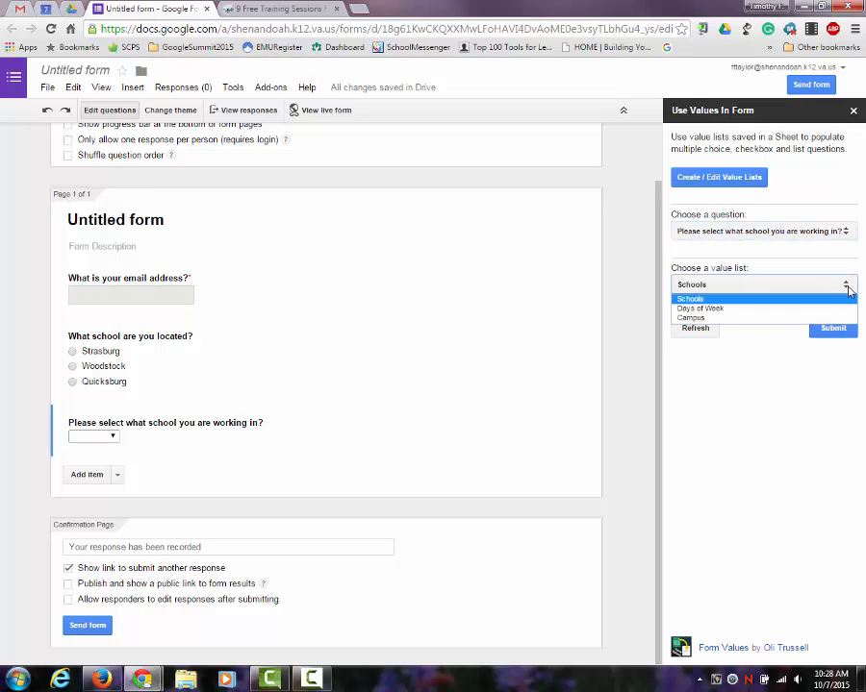
click(731, 300)
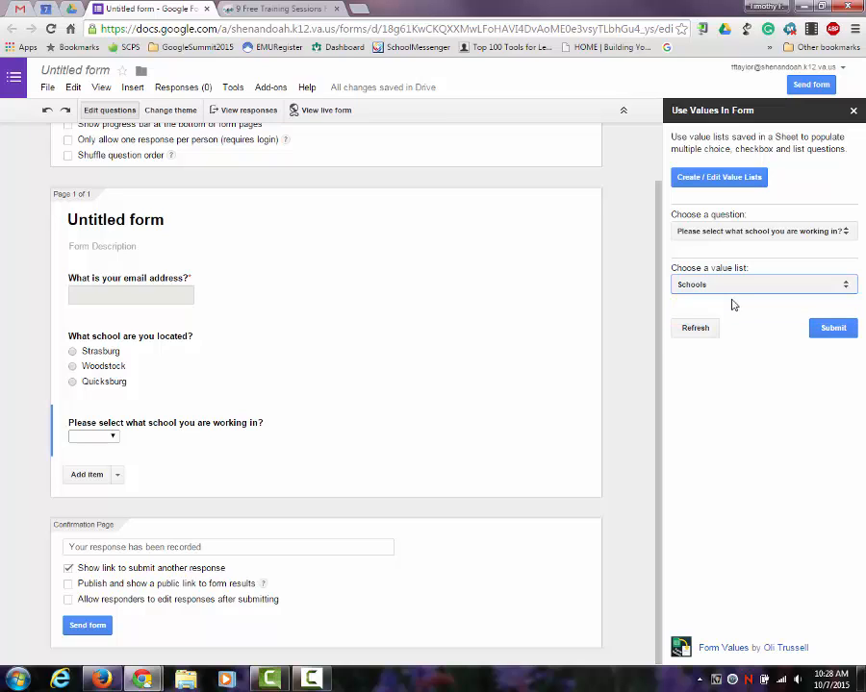
click(833, 329)
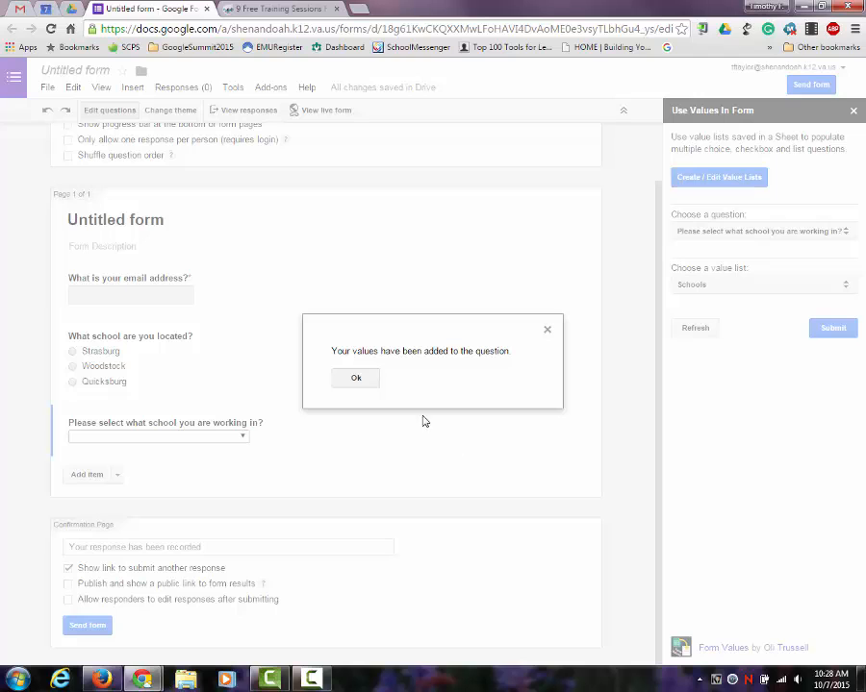
click(356, 381)
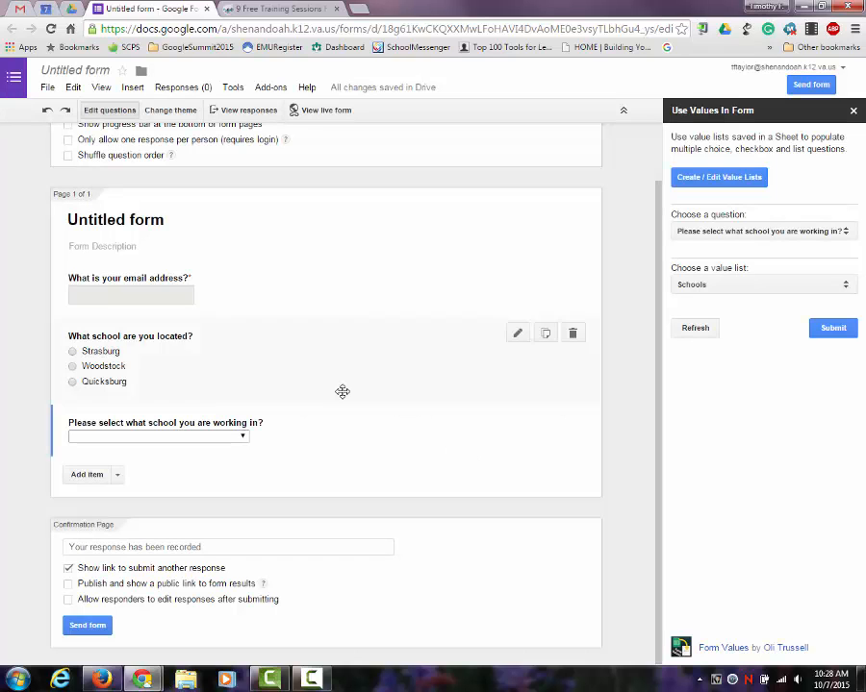
Review the options of the "Please select what school you are working in?" question, finish it and close Form Values.
click(242, 438)
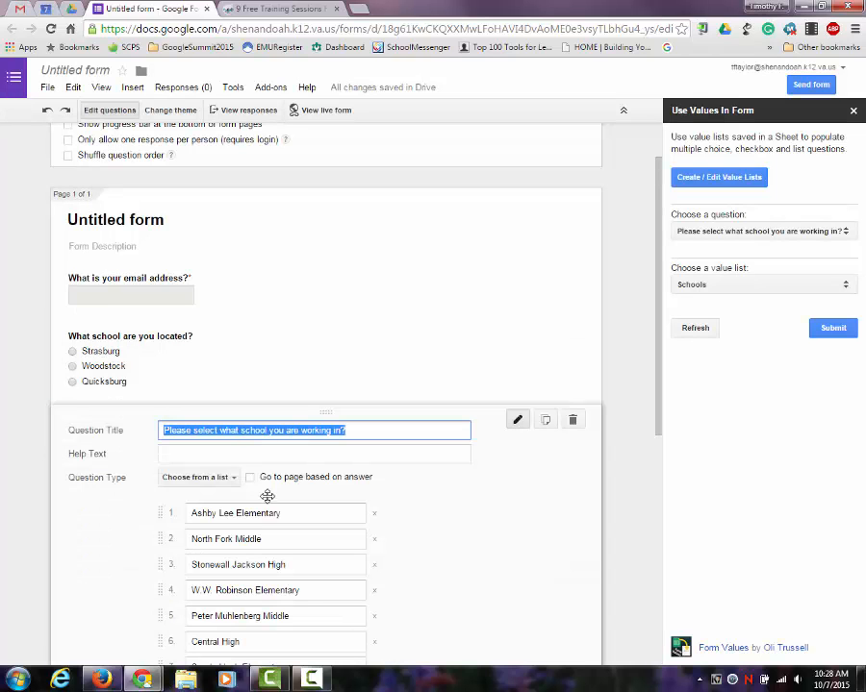
scroll(427, 501, down, 4)
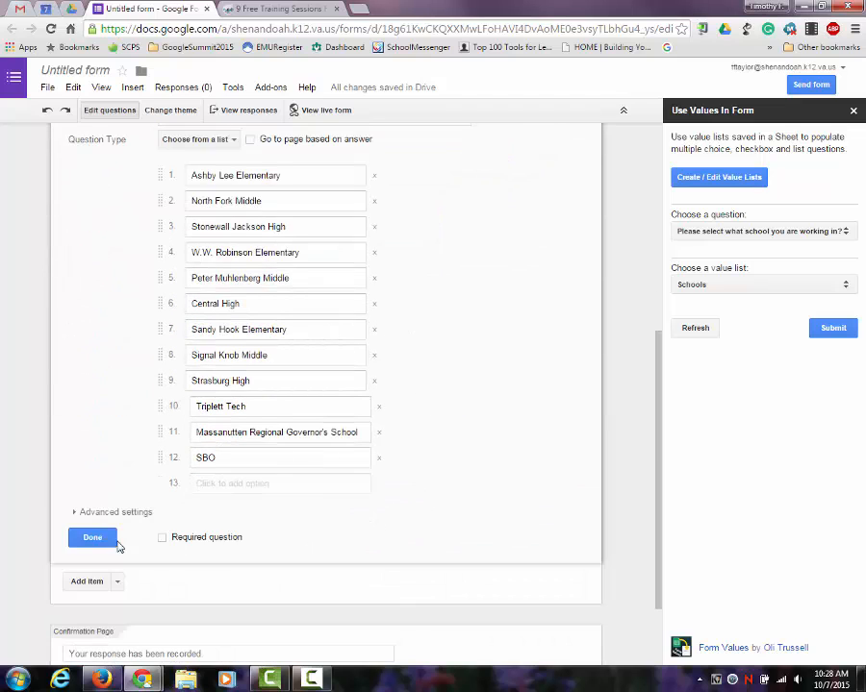
click(92, 539)
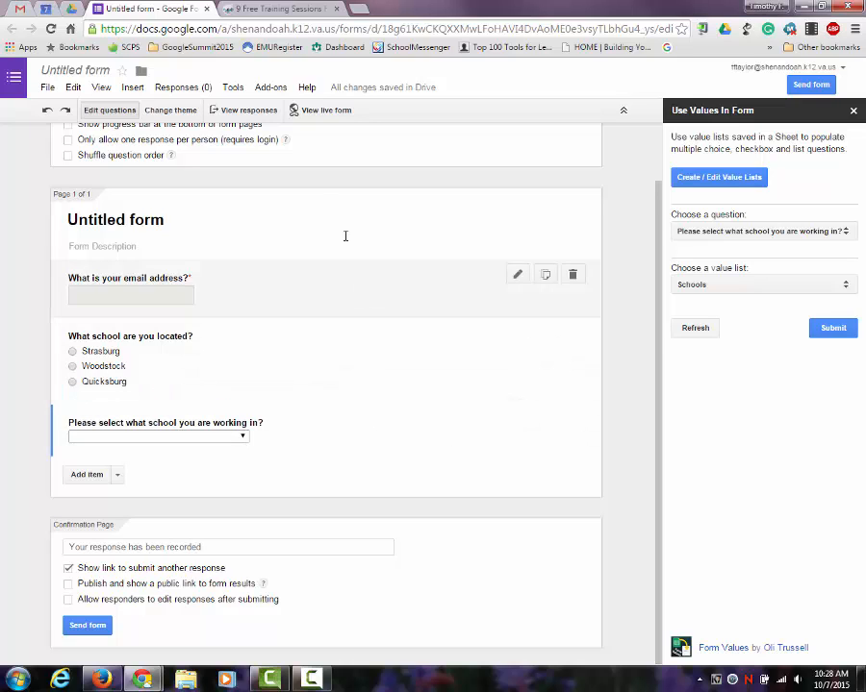
click(852, 110)
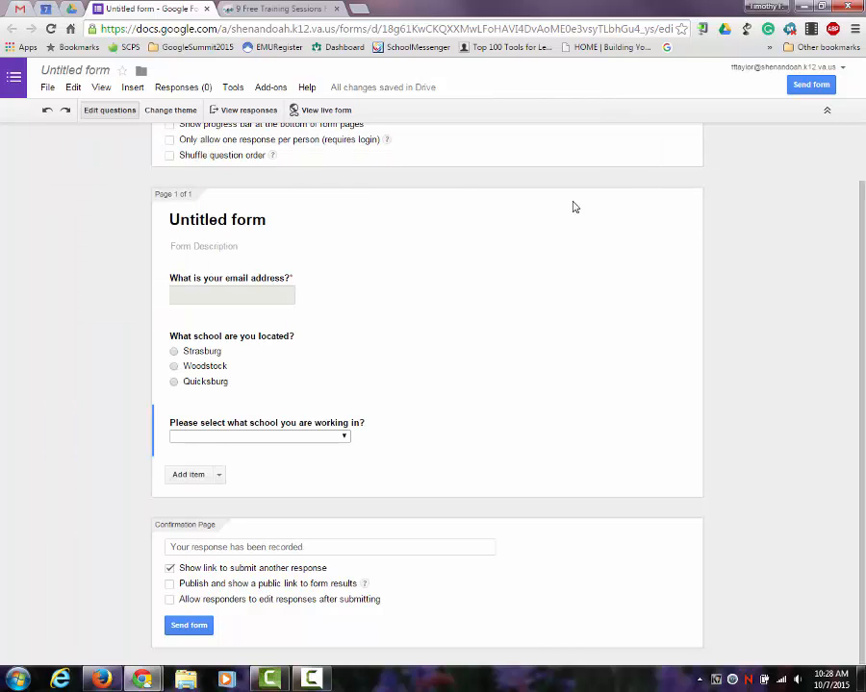
Configure Form Notifications to notify respondents, using "What is your email address?" as the question that asks for their email.
click(273, 88)
mouse_move(278, 132)
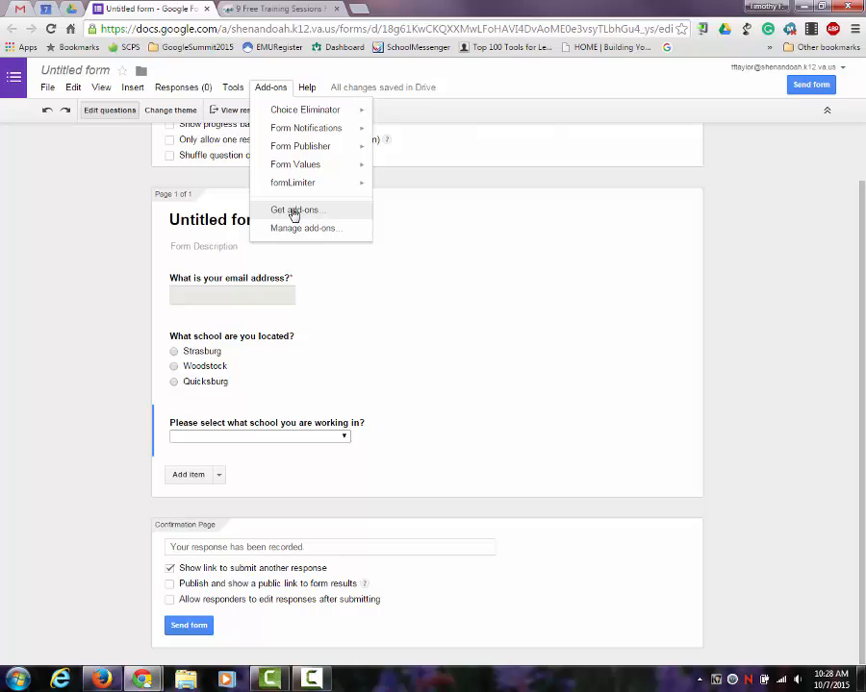
mouse_move(305, 129)
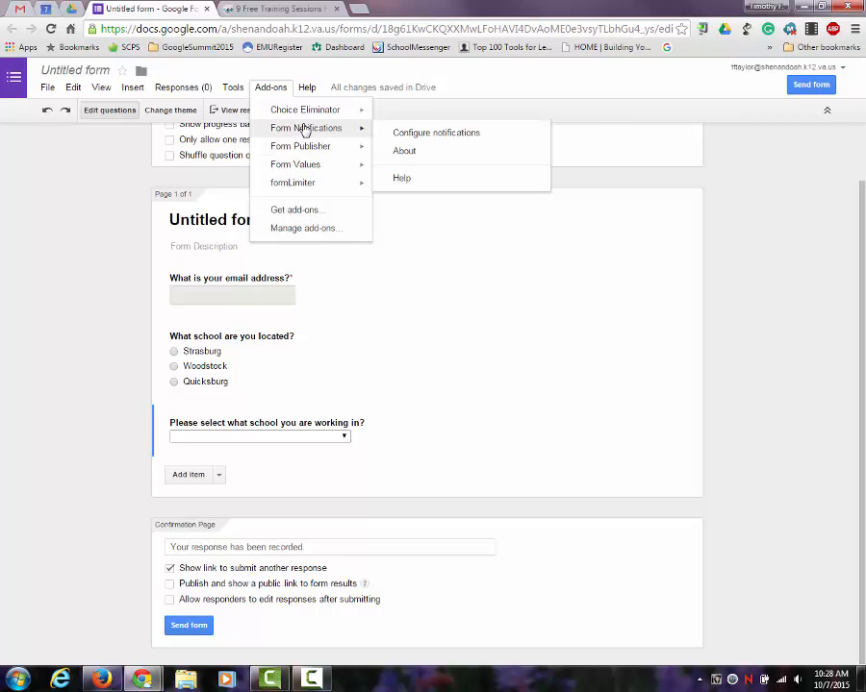
click(423, 134)
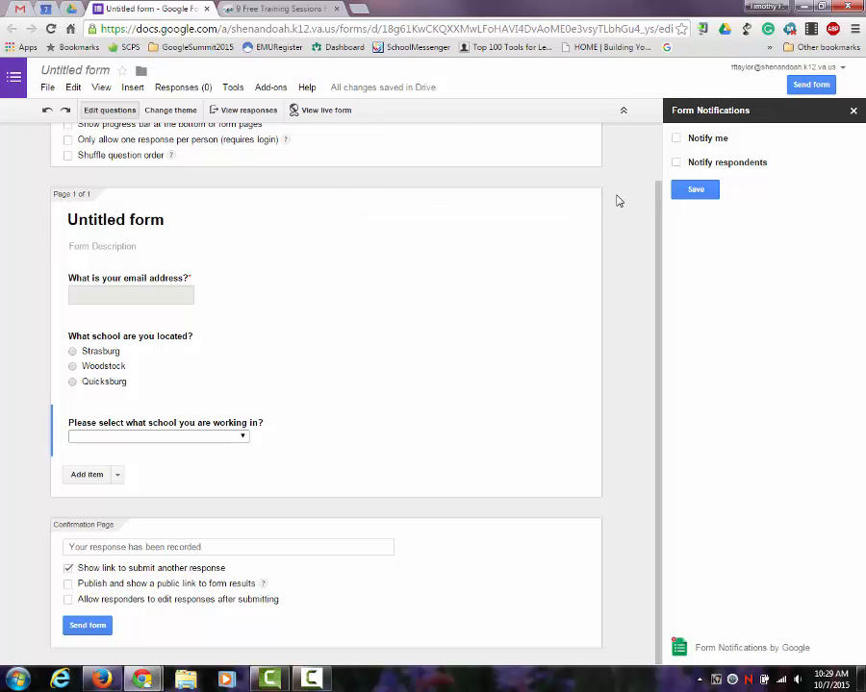
click(677, 165)
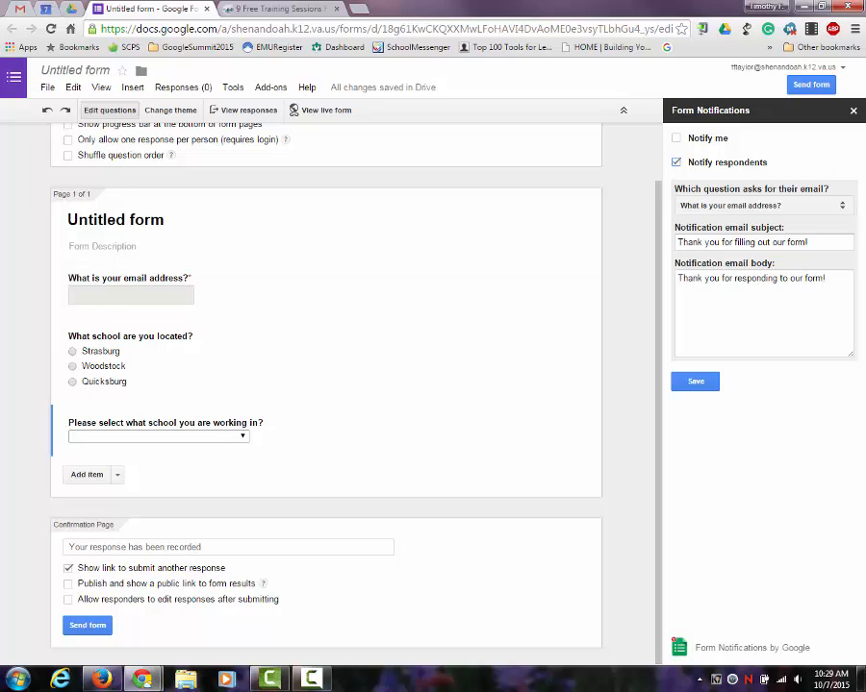
click(842, 208)
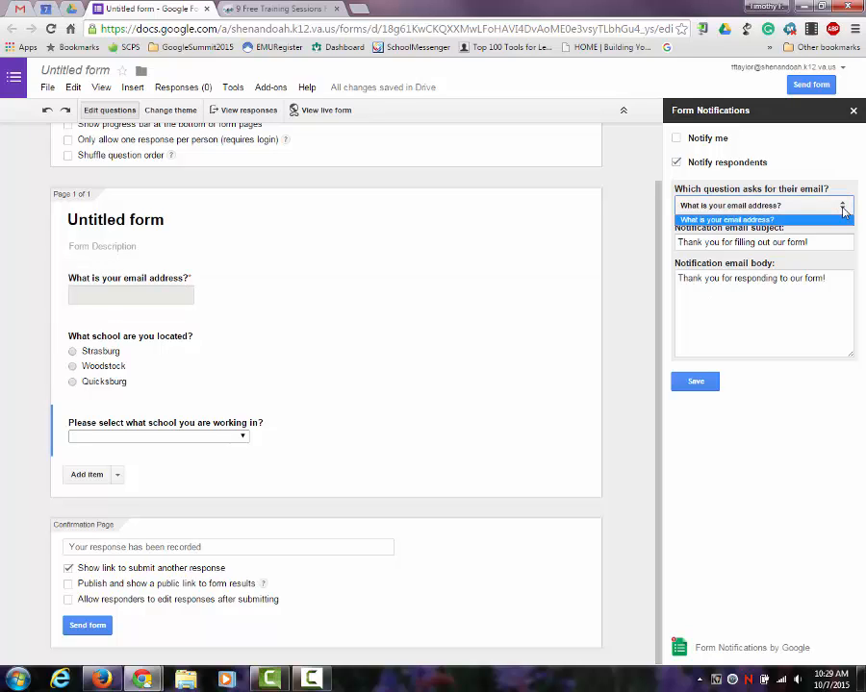
click(842, 207)
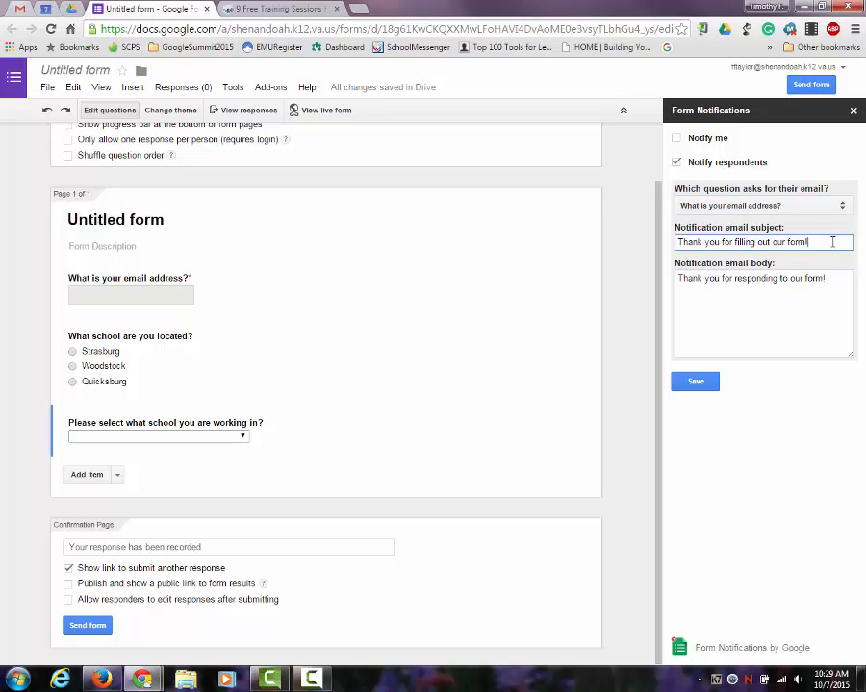
Set the notification email subject to "Thanks for helping out!" and close the notification settings without saving.
drag(784, 241, 634, 244)
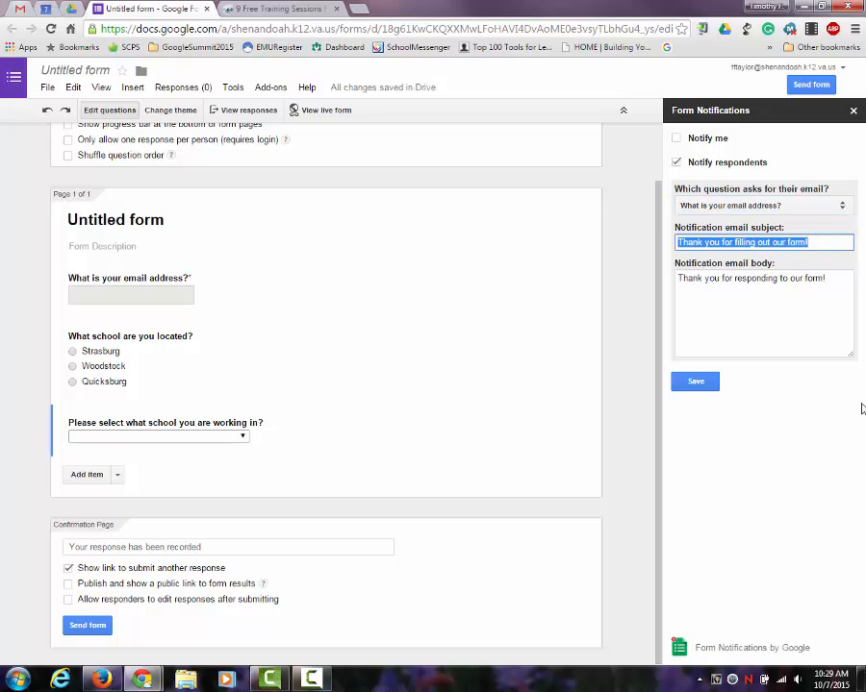
text(Thank)
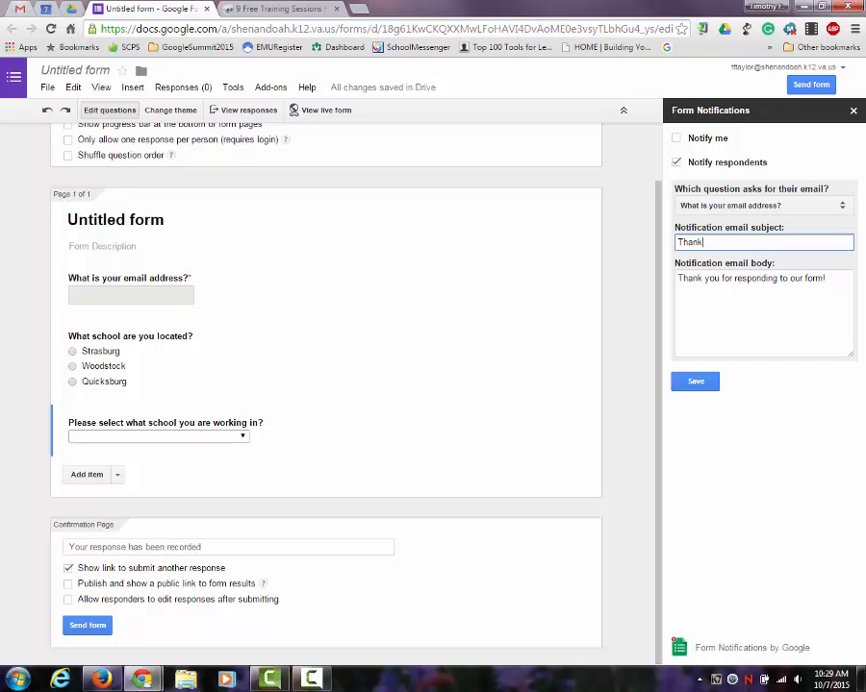
text(s for hel)
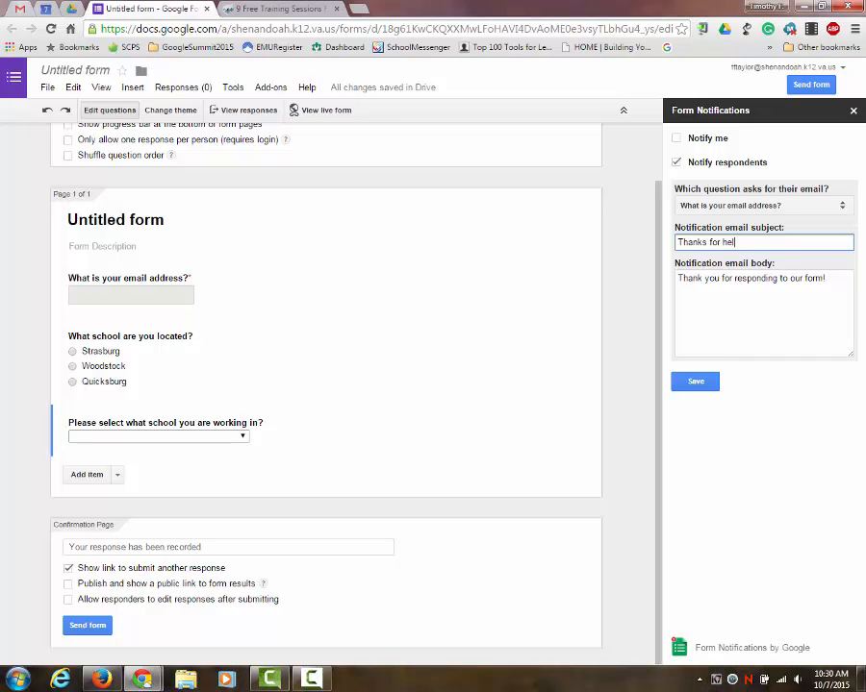
text(ping out!)
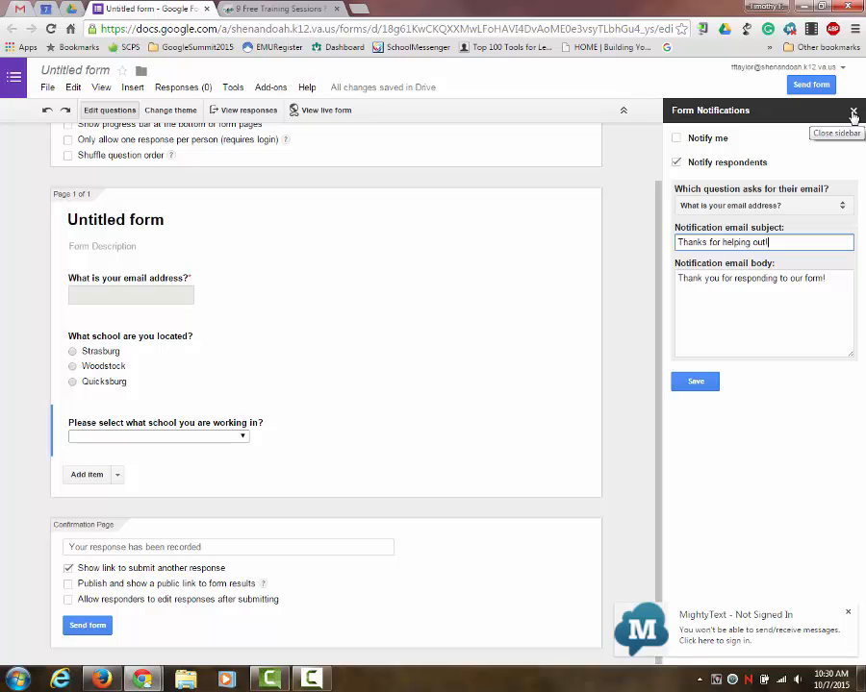
click(852, 115)
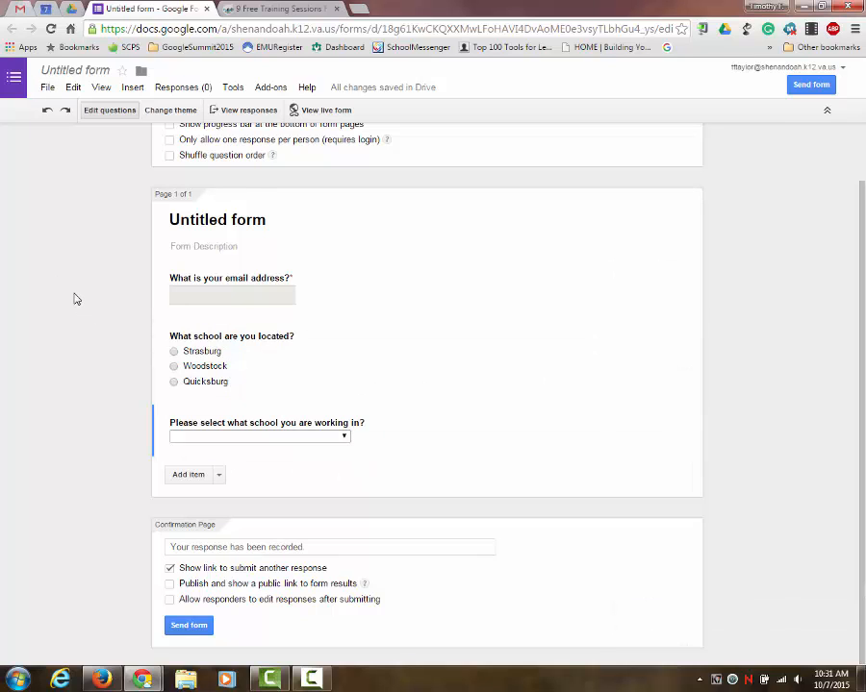
Start adding collaborators and name the form "Badge Example" before sharing.
click(44, 88)
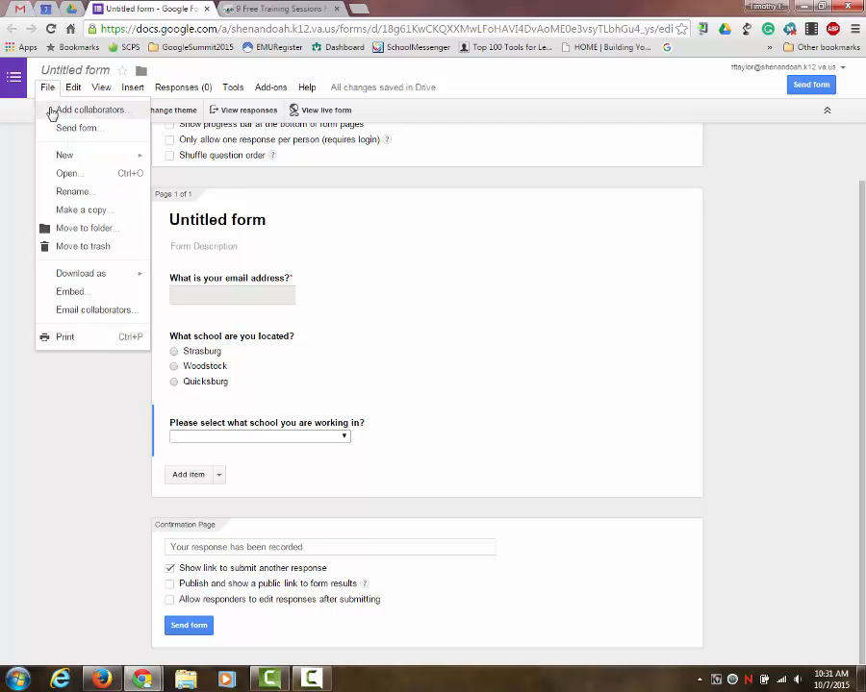
click(53, 112)
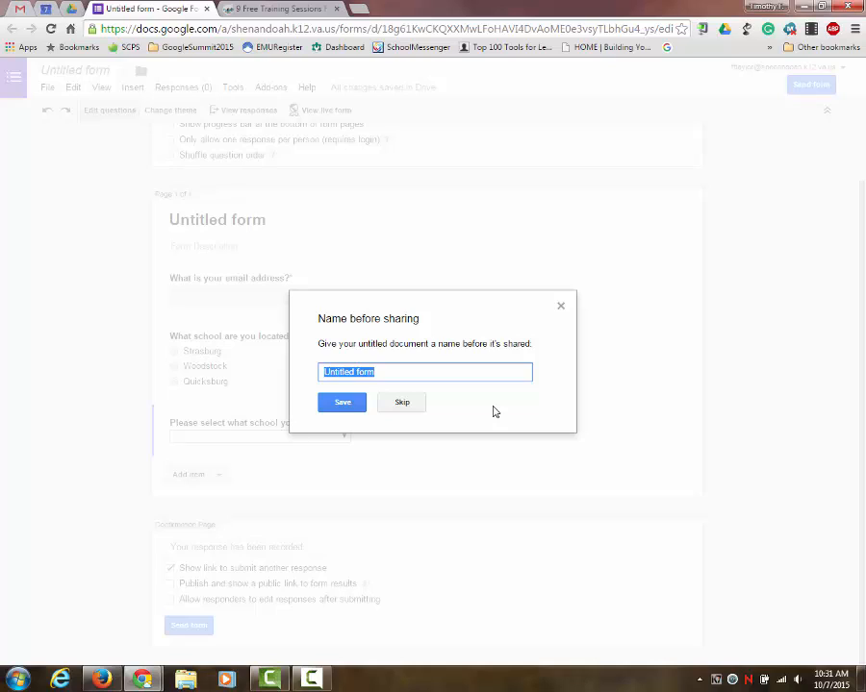
text(Ba)
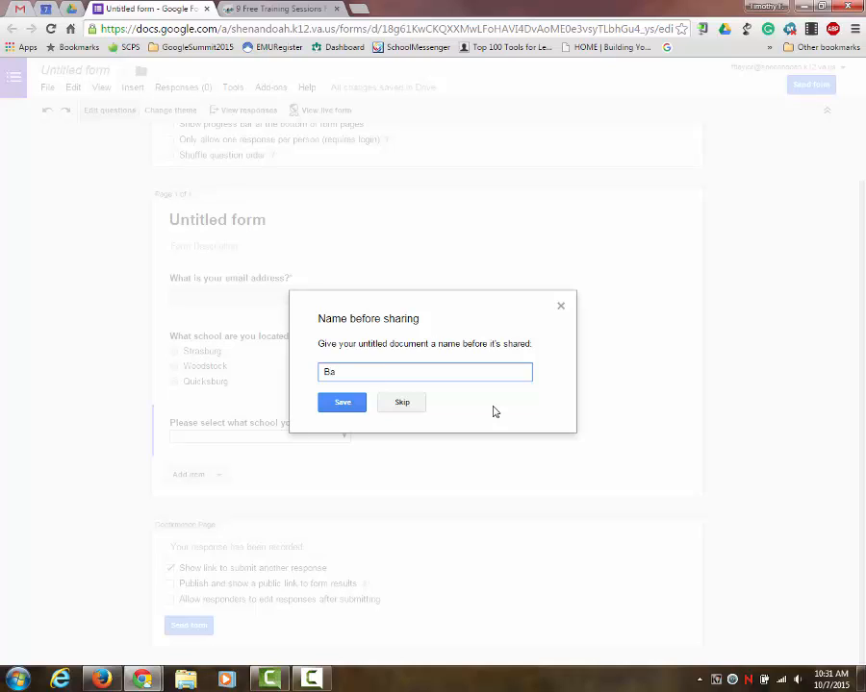
text(dge Example)
click(339, 402)
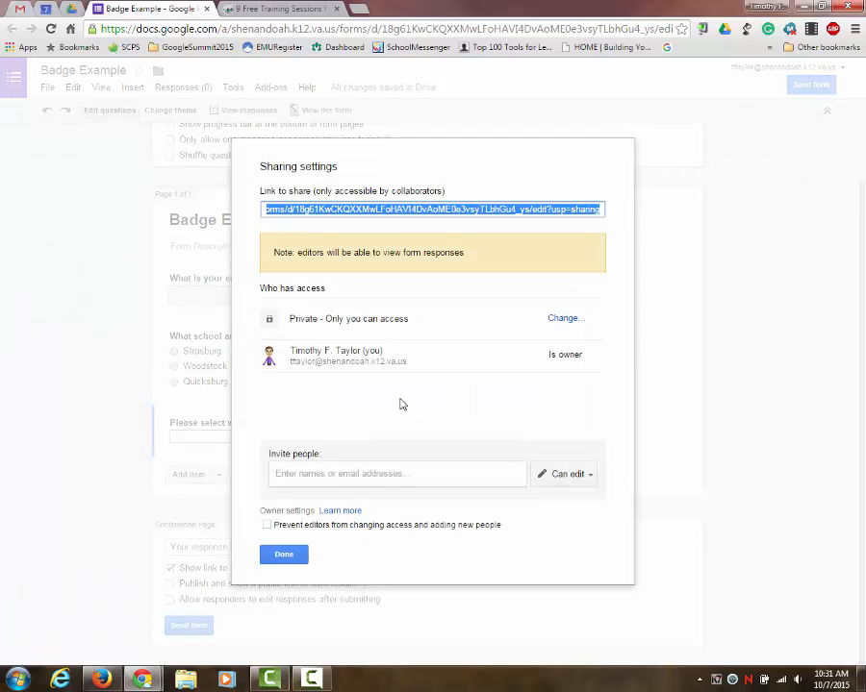
Start inviting people to edit the form, cancel the invitation and close the sharing settings.
click(333, 470)
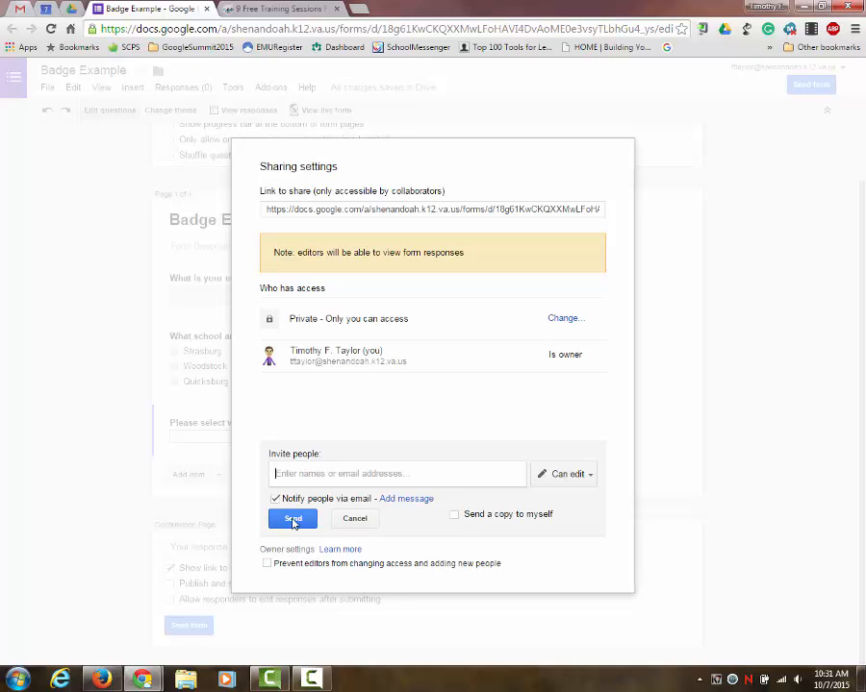
click(354, 520)
click(286, 555)
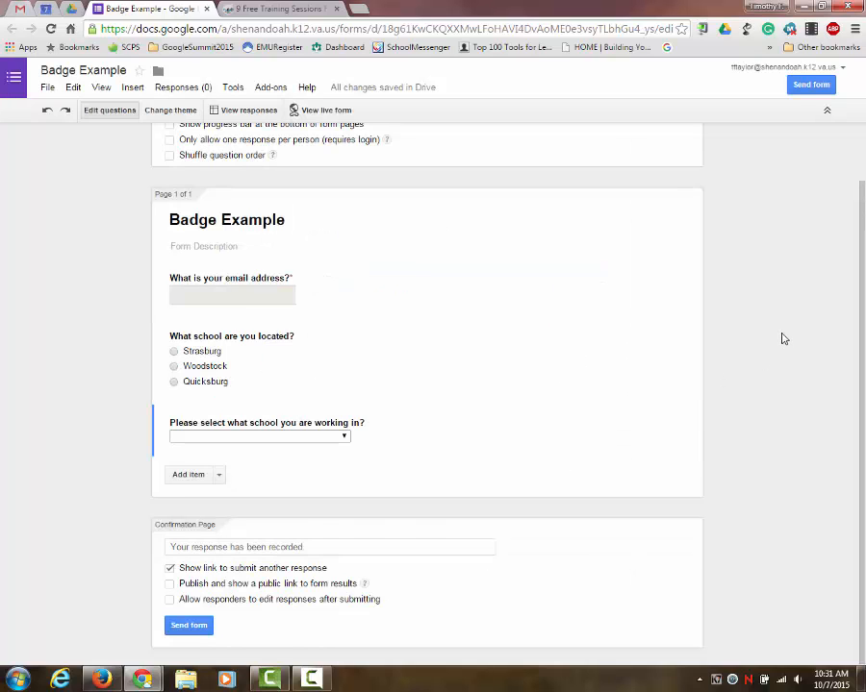